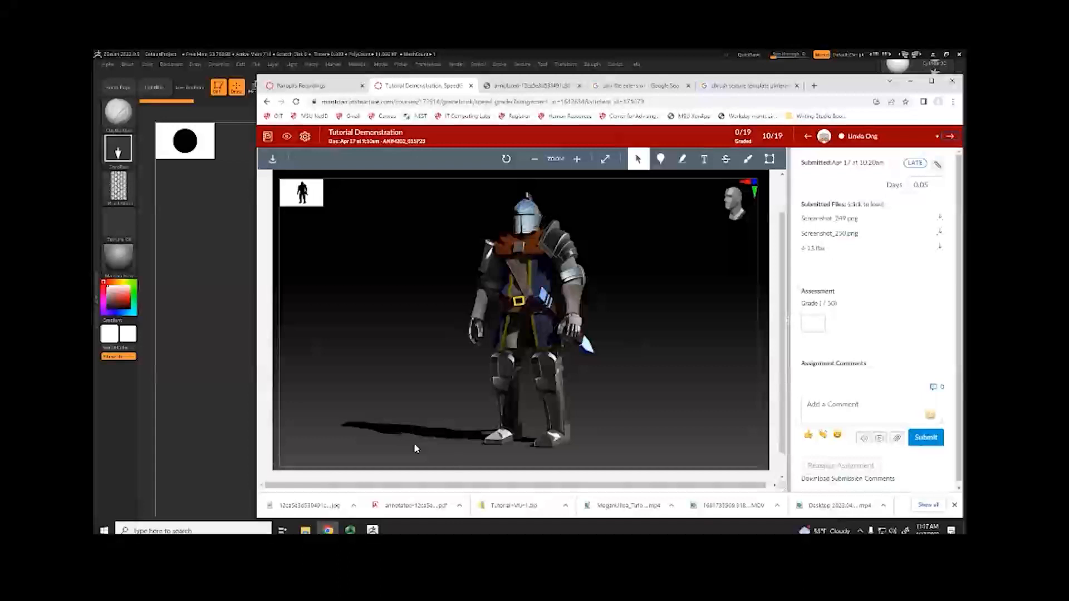
# View the submitted Screenshot_249.png and Screenshot_250.png, and save the submitted FBX file to the Downloads folder
pyautogui.click(829, 218)
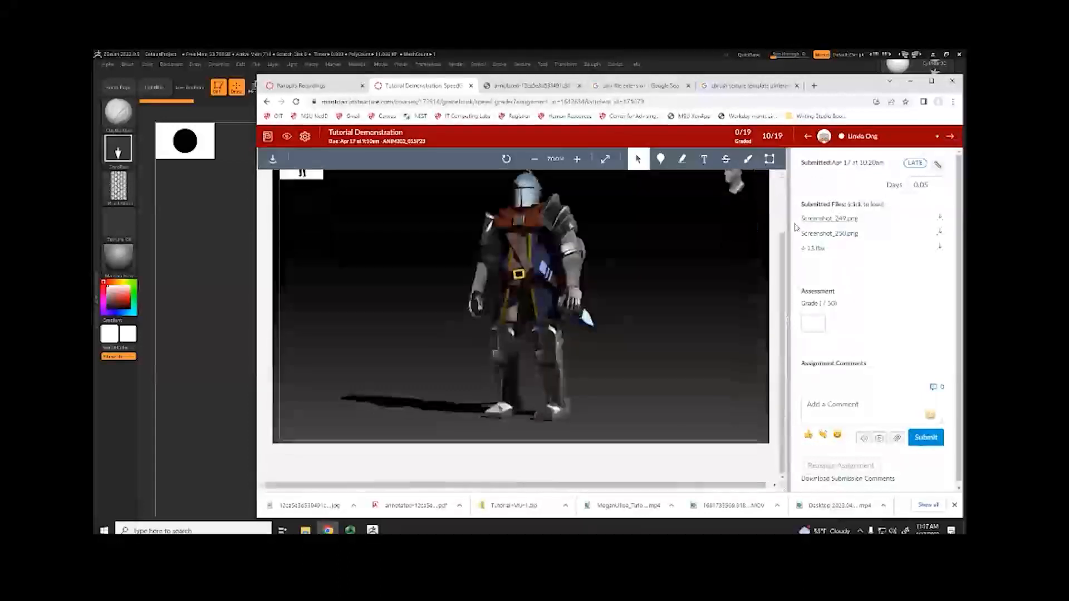
pyautogui.click(828, 234)
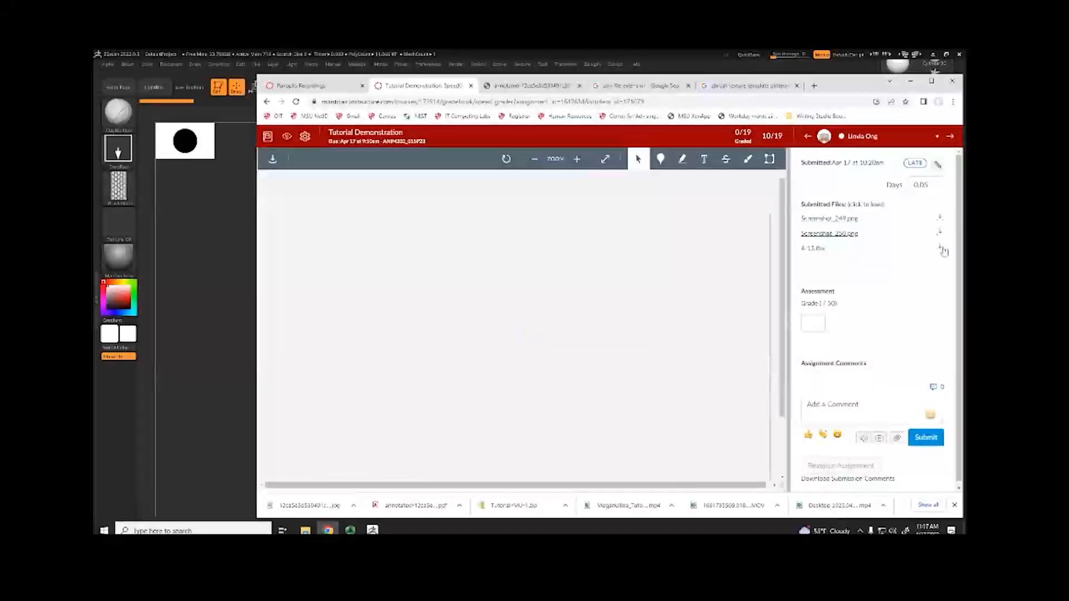
pyautogui.scroll(-2, 618, 283)
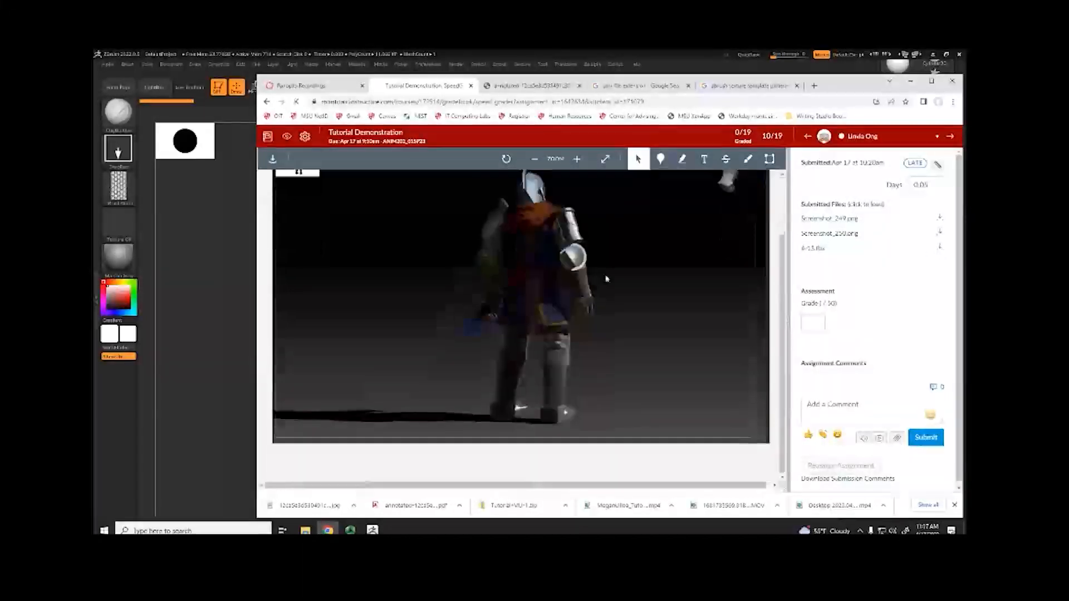
pyautogui.scroll(1, 617, 278)
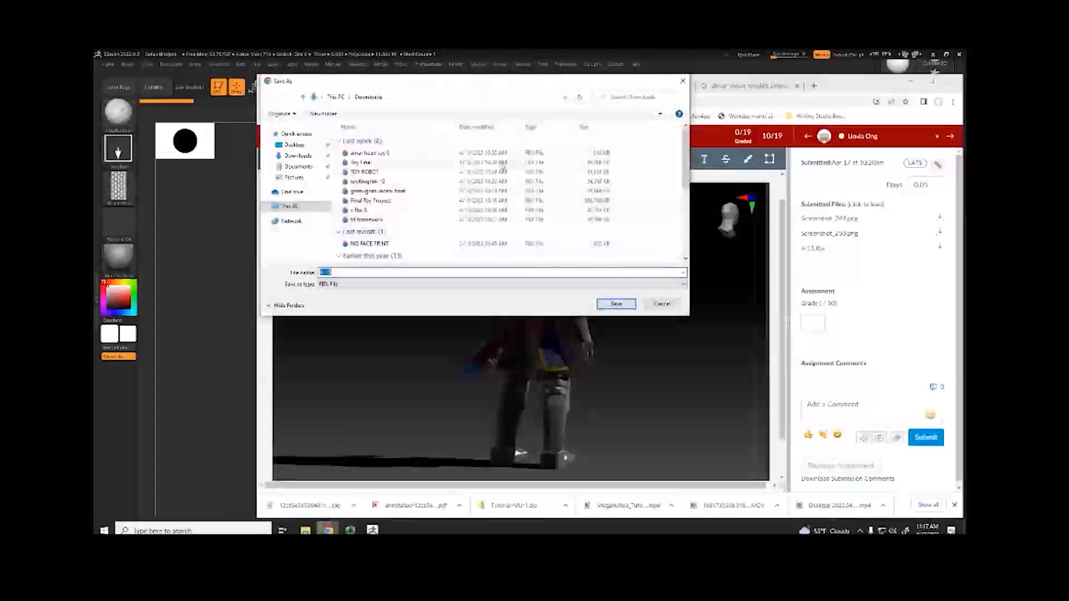
pyautogui.click(616, 303)
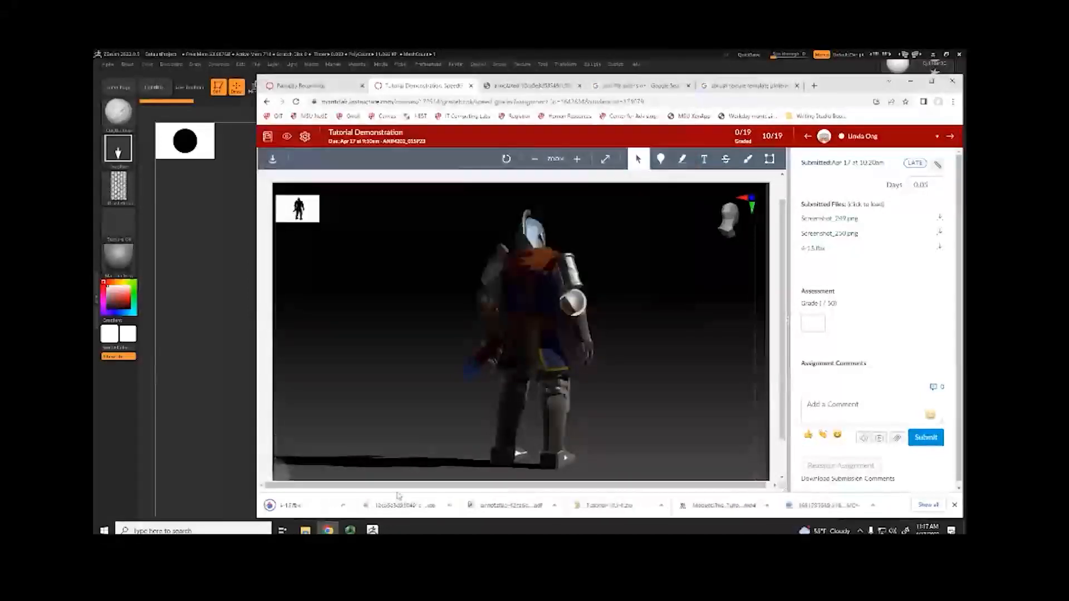
# Switch to ZBrush, make the PolyMesh3D star the active tool and import the downloaded FBX file with its default import options
pyautogui.click(374, 529)
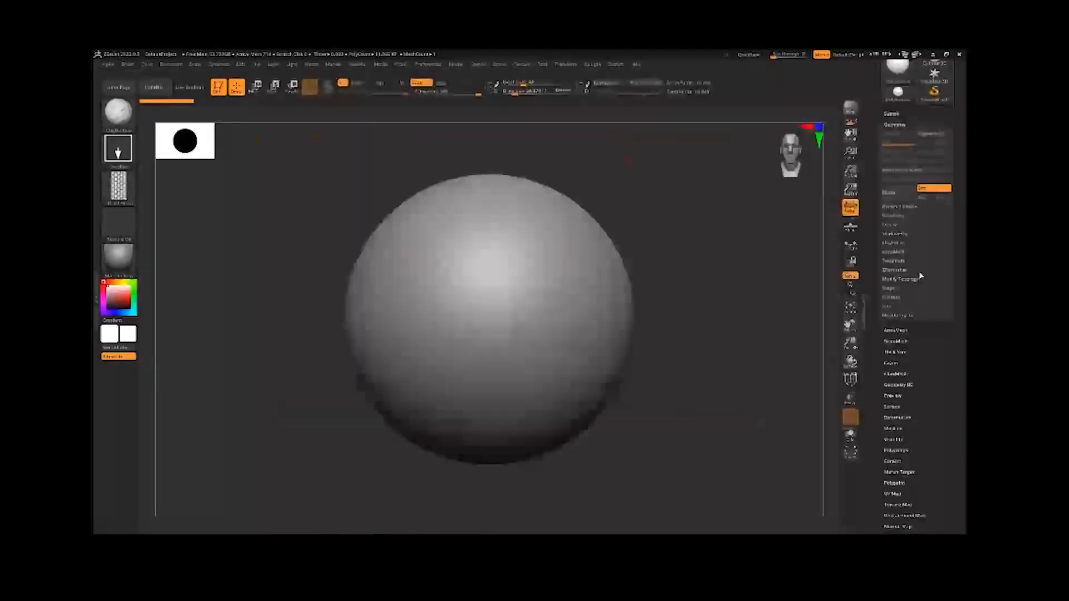
pyautogui.scroll(3, 921, 278)
pyautogui.click(934, 174)
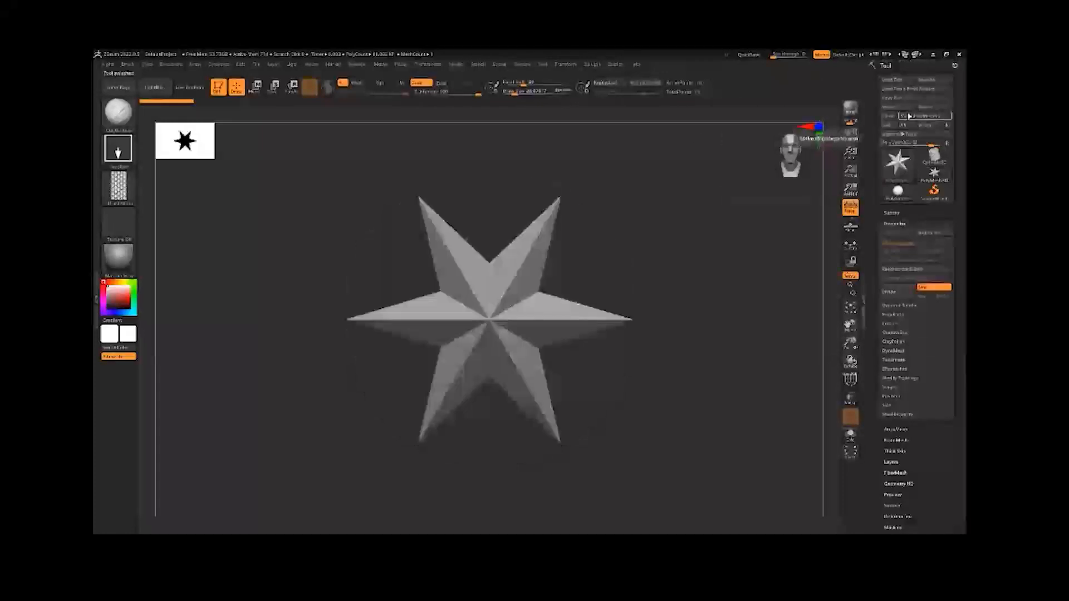
pyautogui.click(907, 108)
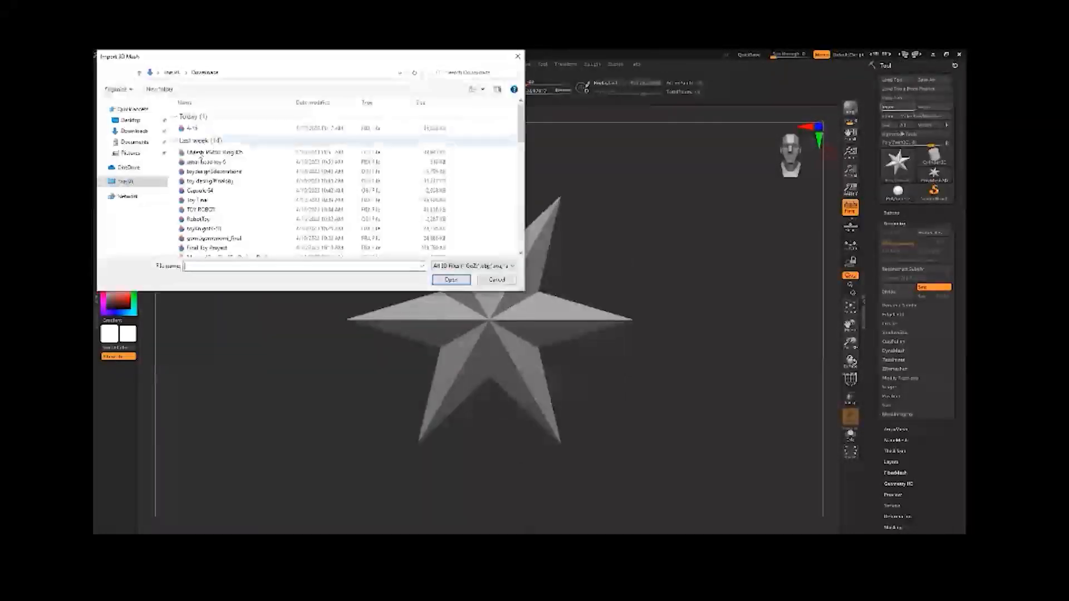
pyautogui.click(451, 280)
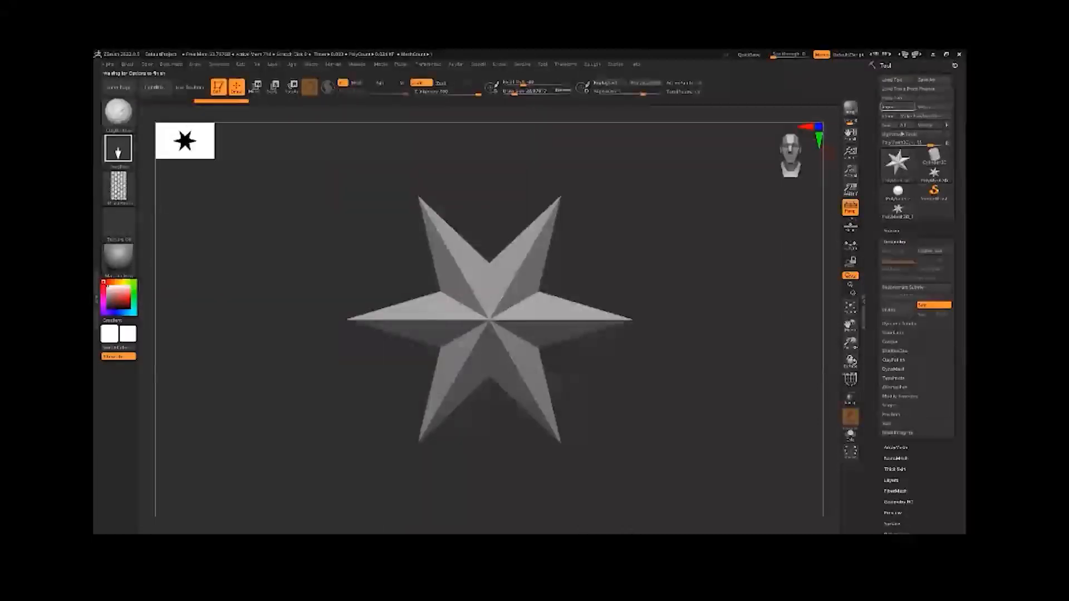
pyautogui.click(505, 391)
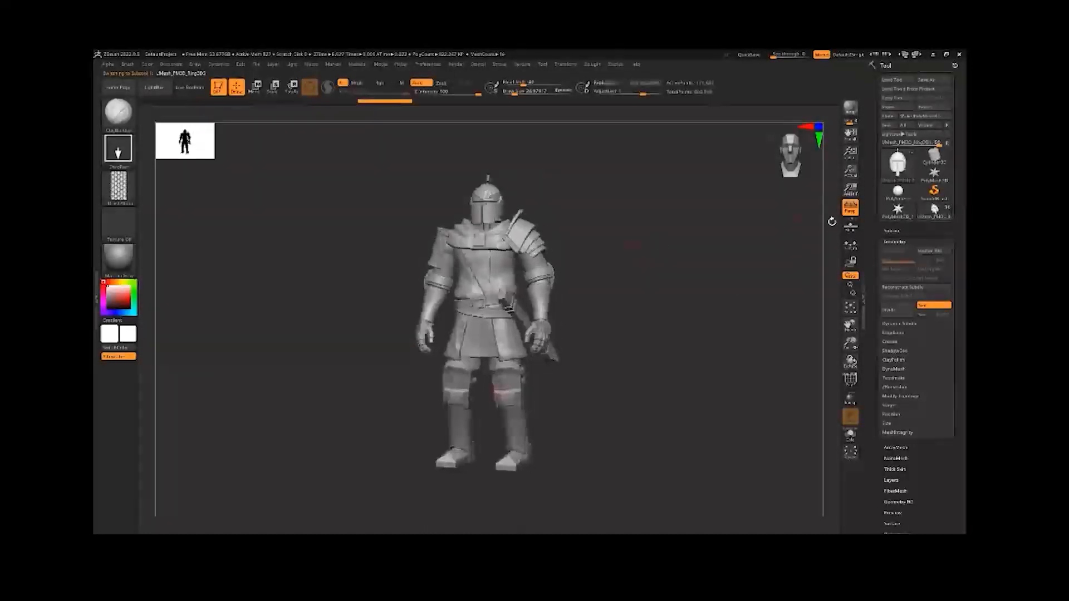
# Expand the knight's subtool list, clear the brush's alpha and set its stroke to Dots
pyautogui.click(891, 231)
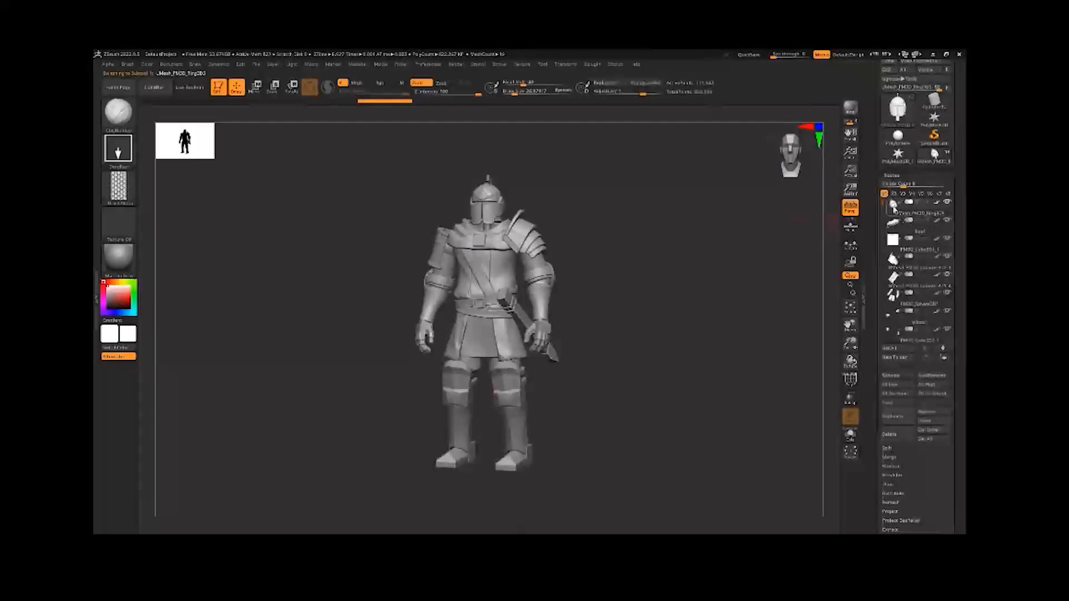
pyautogui.keyDown('alt'); pyautogui.moveTo(516, 171); pyautogui.dragTo(573, 216); pyautogui.keyUp('alt')
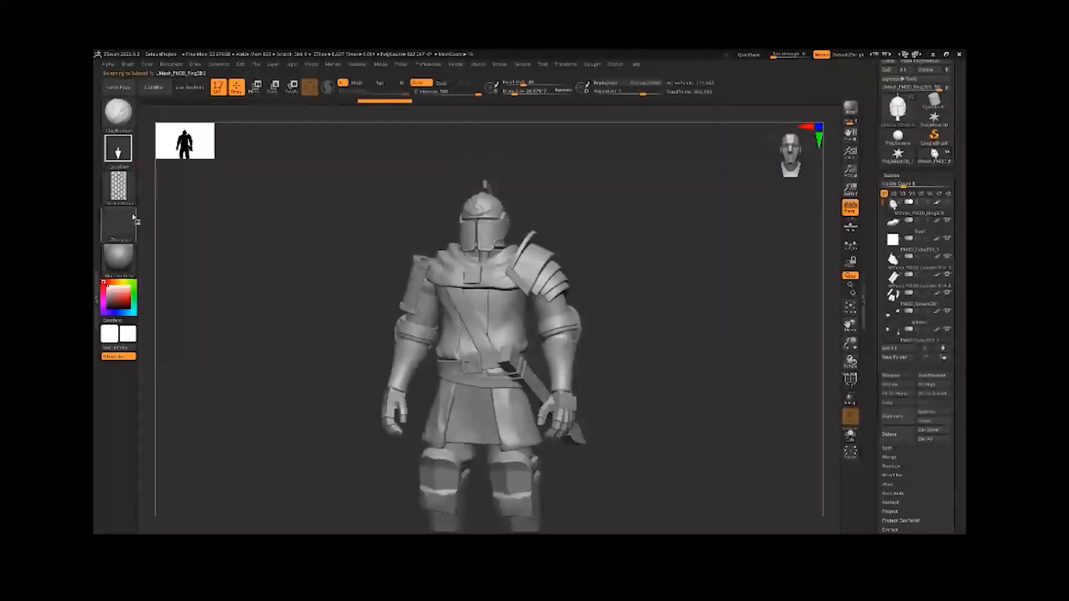
pyautogui.click(118, 186)
pyautogui.click(172, 200)
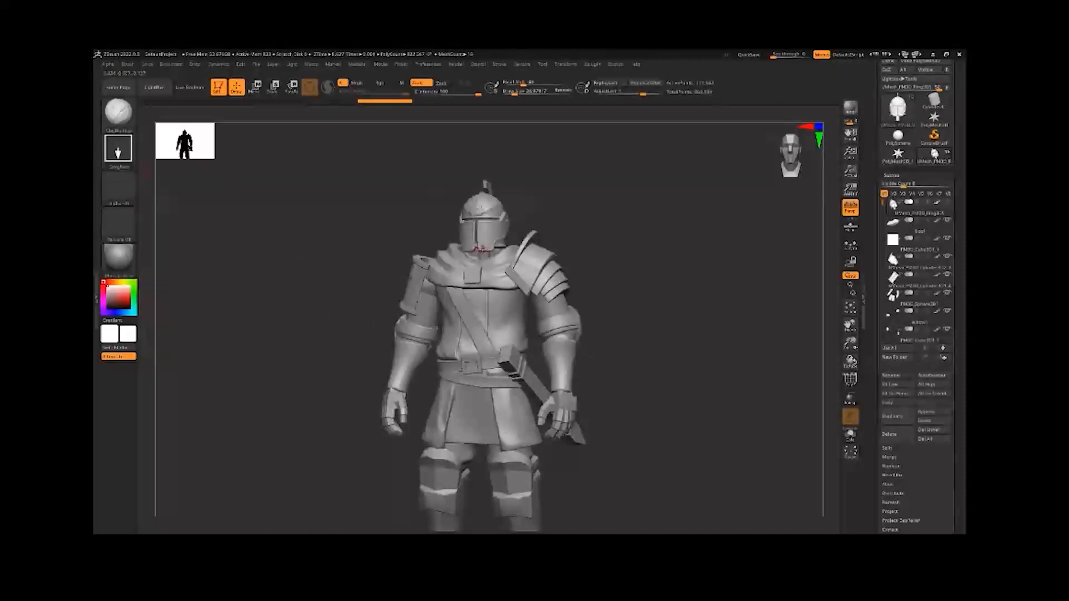
pyautogui.click(118, 148)
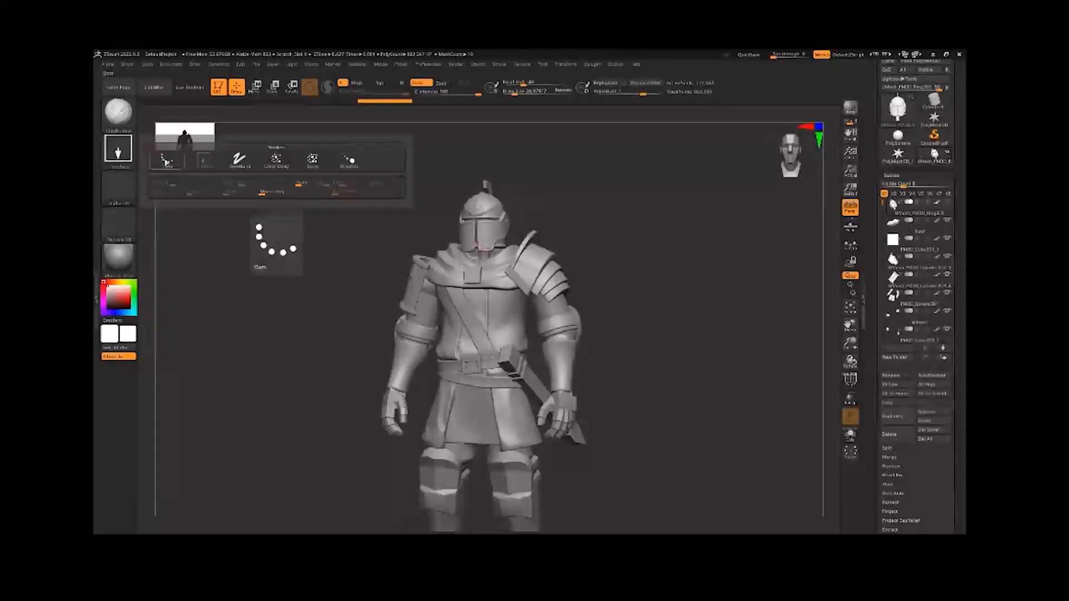
pyautogui.click(275, 160)
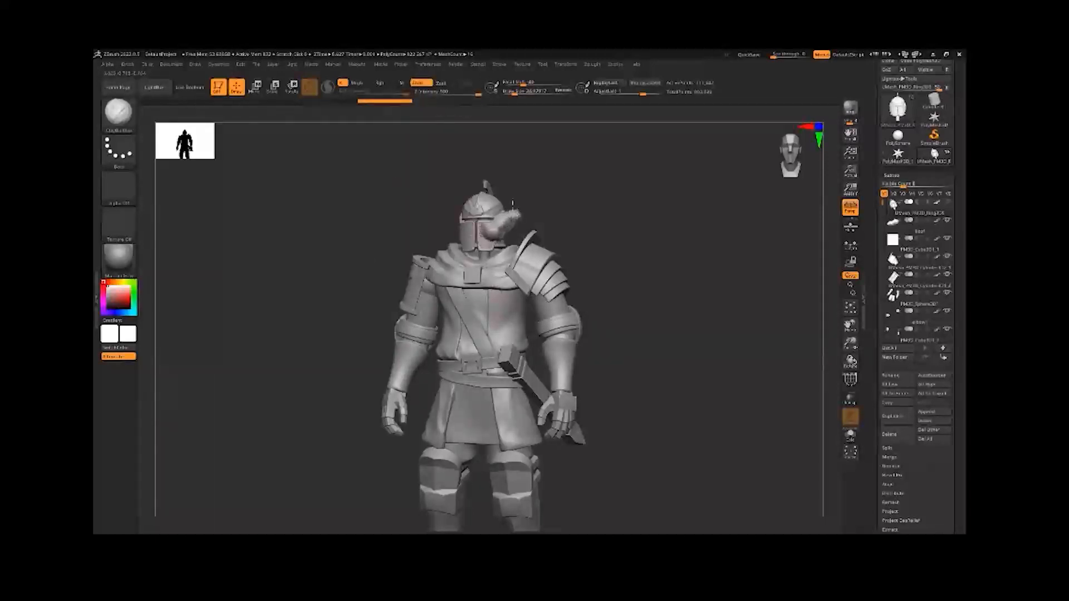
# Try painting red onto the helmet's faceplate with the Rgb channel on, and undo the stroke
pyautogui.moveTo(549, 196); pyautogui.dragTo(577, 182)
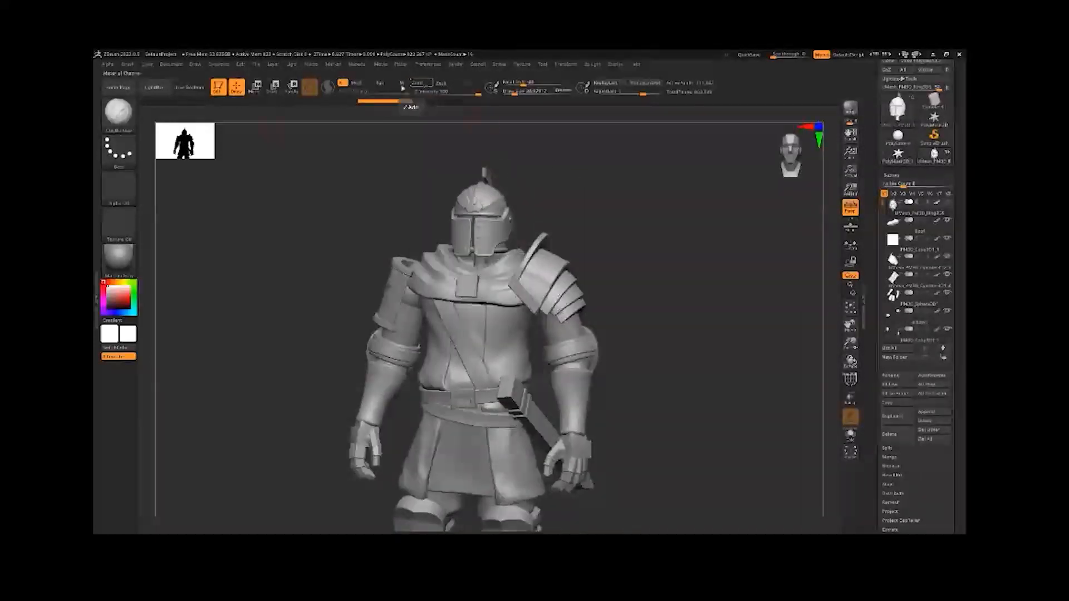
pyautogui.click(383, 84)
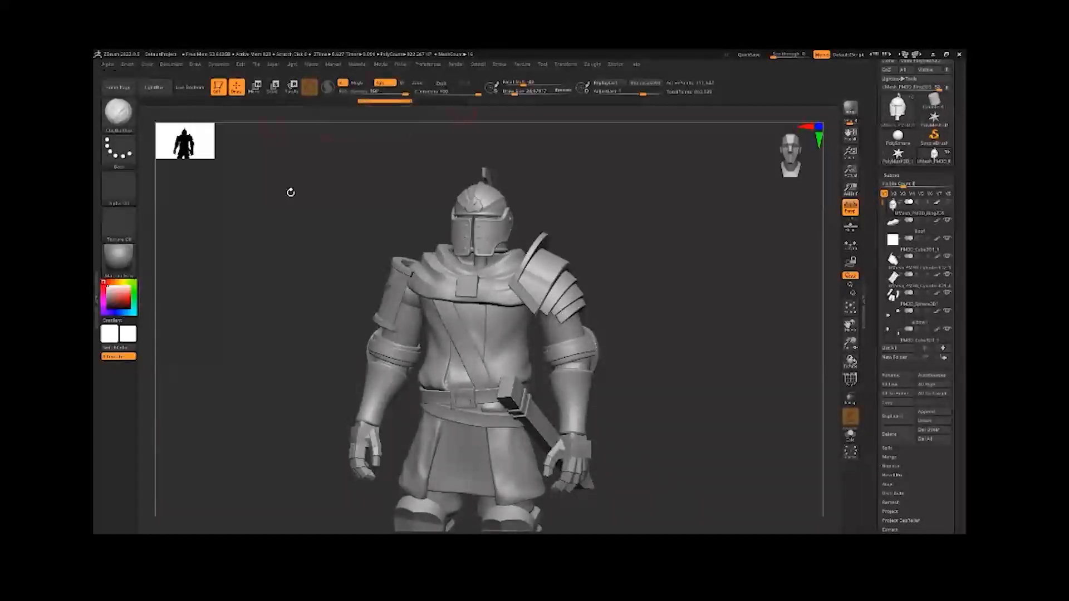
pyautogui.click(132, 295)
pyautogui.moveTo(480, 234); pyautogui.dragTo(520, 196)
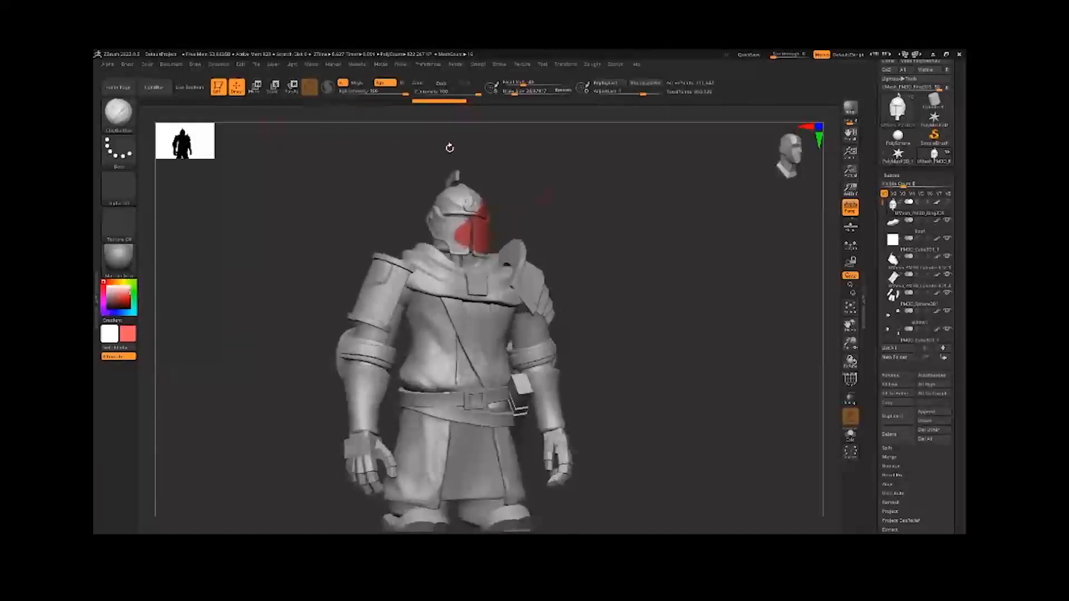
pyautogui.moveTo(450, 148); pyautogui.dragTo(422, 143)
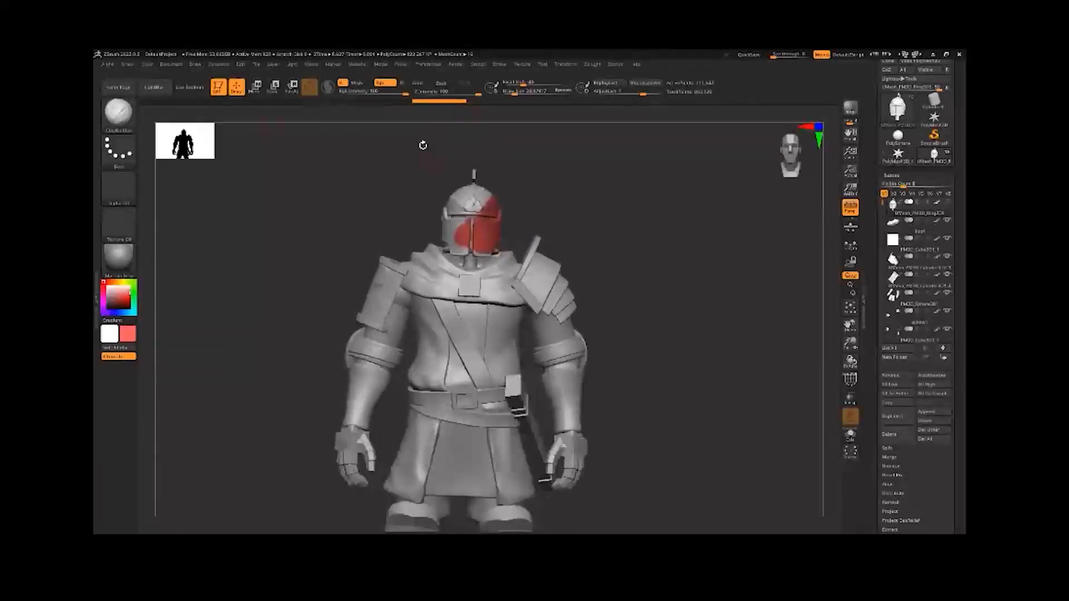
pyautogui.hotkey('ctrl', 'z')
# Turn off the brush's Rgb channel and enable the material-only M channel
pyautogui.click(385, 84)
pyautogui.click(403, 84)
pyautogui.moveTo(523, 149); pyautogui.dragTo(508, 159)
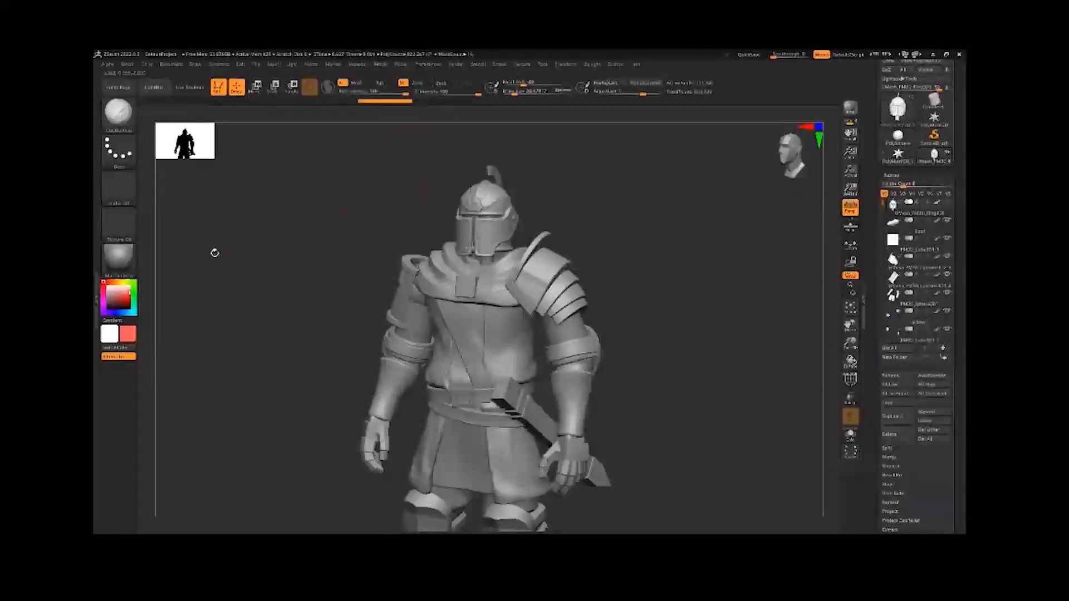
# Browse the materials, preview a dark chrome MatCap on the whole knight and switch back to MatCap Gray
pyautogui.click(131, 257)
pyautogui.click(127, 266)
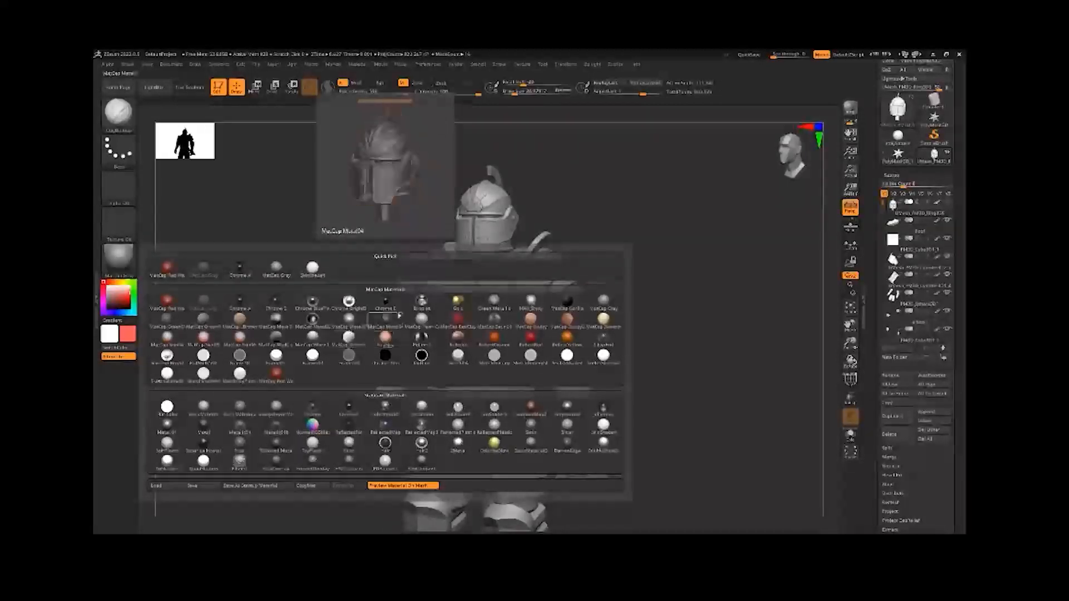
pyautogui.moveTo(534, 171); pyautogui.dragTo(561, 158)
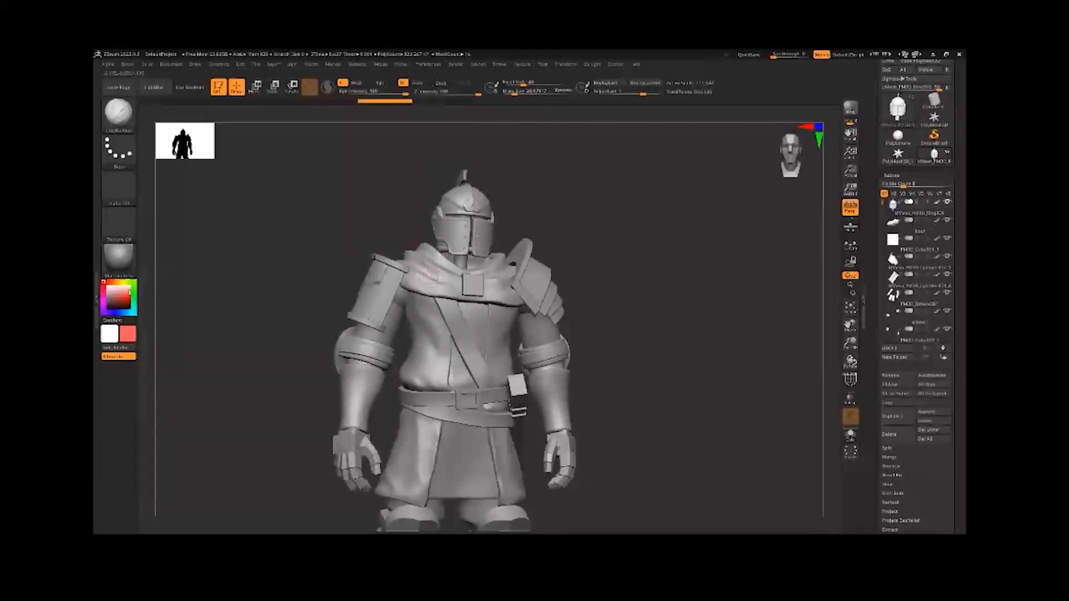
pyautogui.moveTo(383, 179); pyautogui.dragTo(348, 187)
pyautogui.click(118, 257)
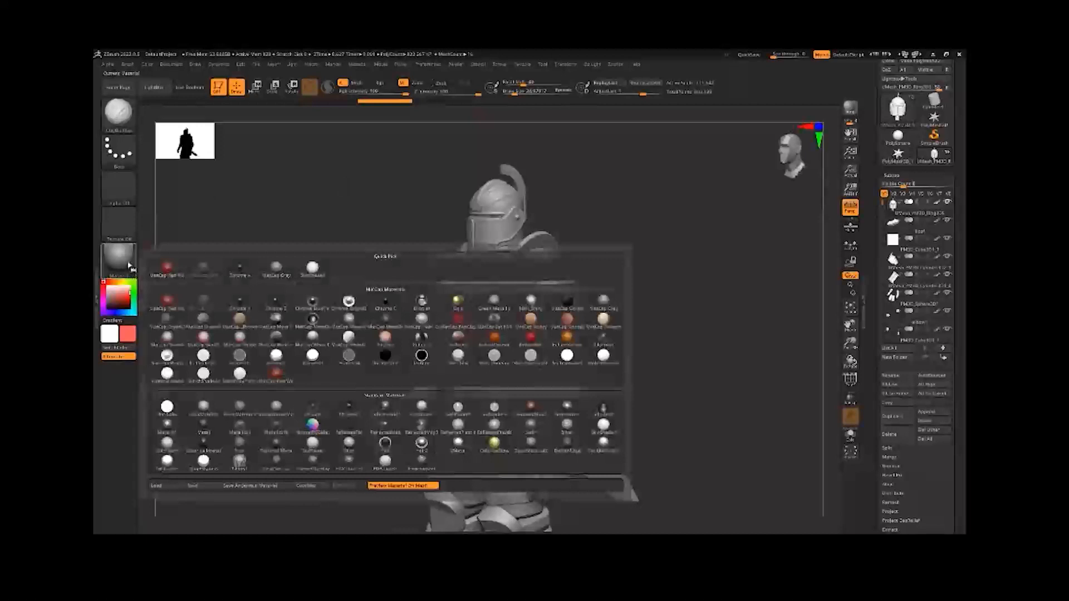
pyautogui.click(284, 303)
pyautogui.moveTo(305, 245); pyautogui.dragTo(638, 332)
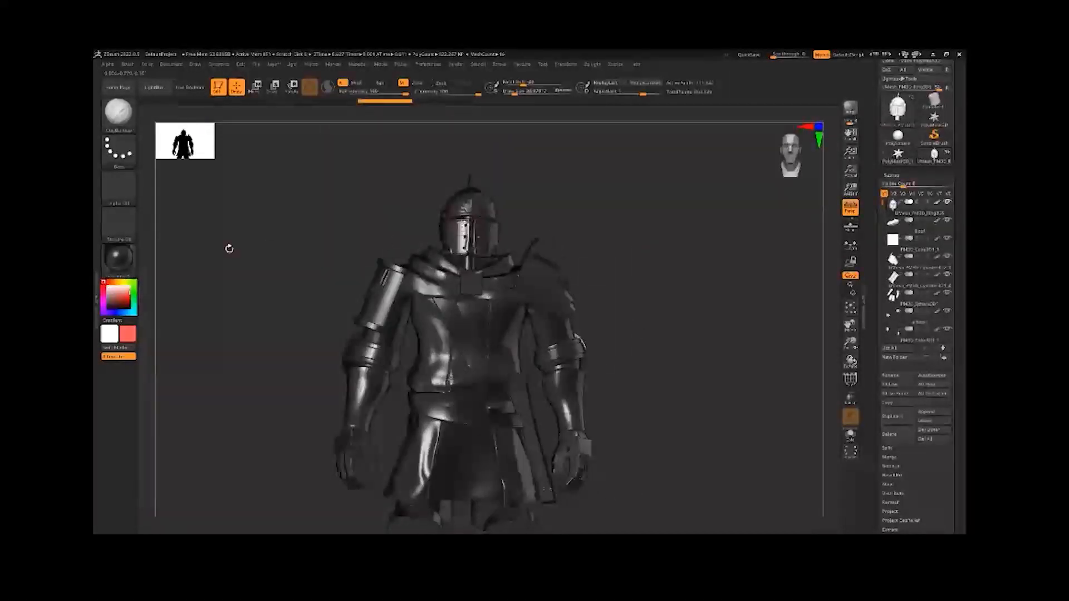
pyautogui.click(118, 258)
pyautogui.click(118, 258)
pyautogui.click(204, 269)
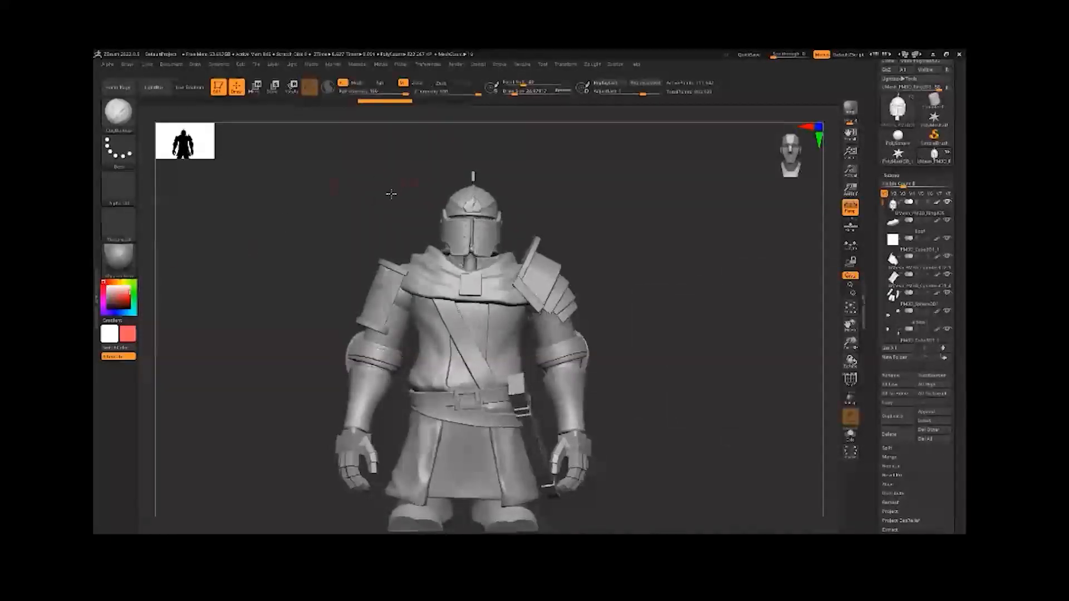
# Choose a plain white material and fill the helmet subtool with it using Fill Object
pyautogui.moveTo(389, 190); pyautogui.dragTo(345, 195)
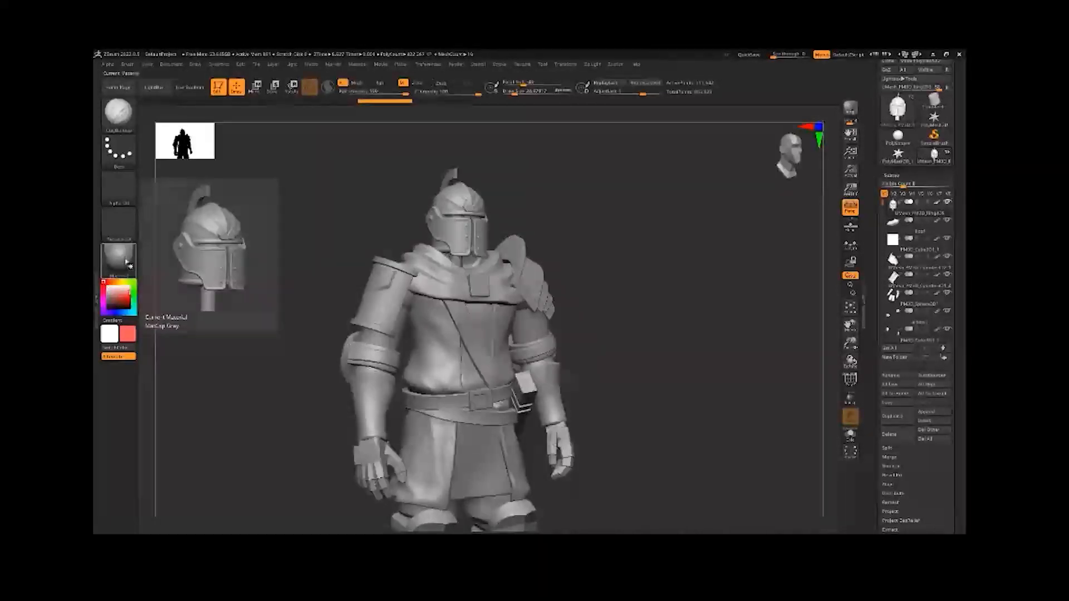
pyautogui.click(126, 261)
pyautogui.click(354, 273)
pyautogui.keyDown('alt'); pyautogui.moveTo(505, 173); pyautogui.dragTo(516, 195); pyautogui.keyUp('alt')
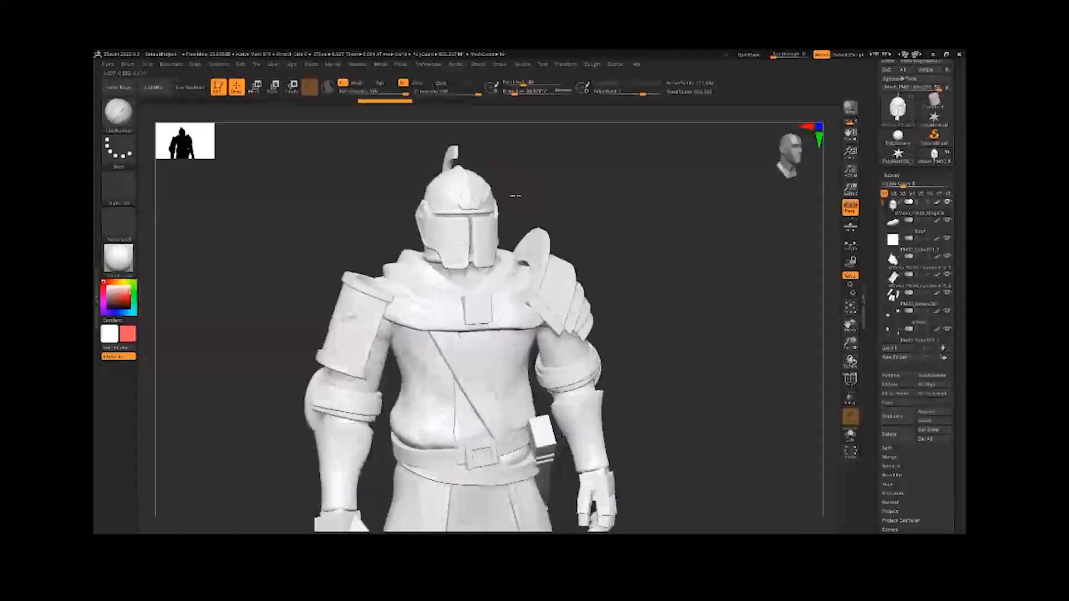
pyautogui.click(148, 65)
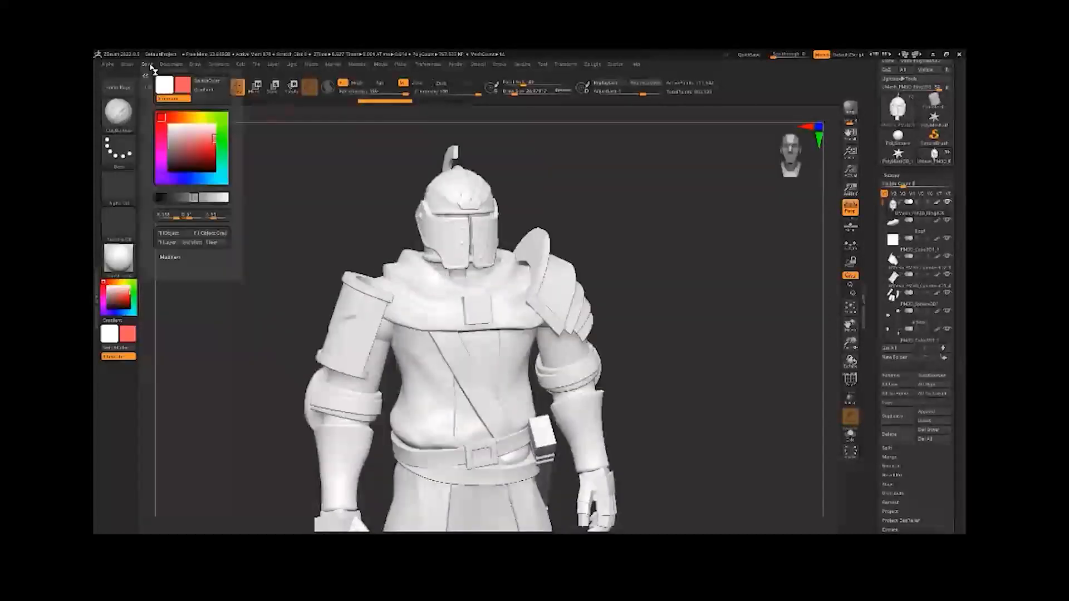
pyautogui.click(190, 234)
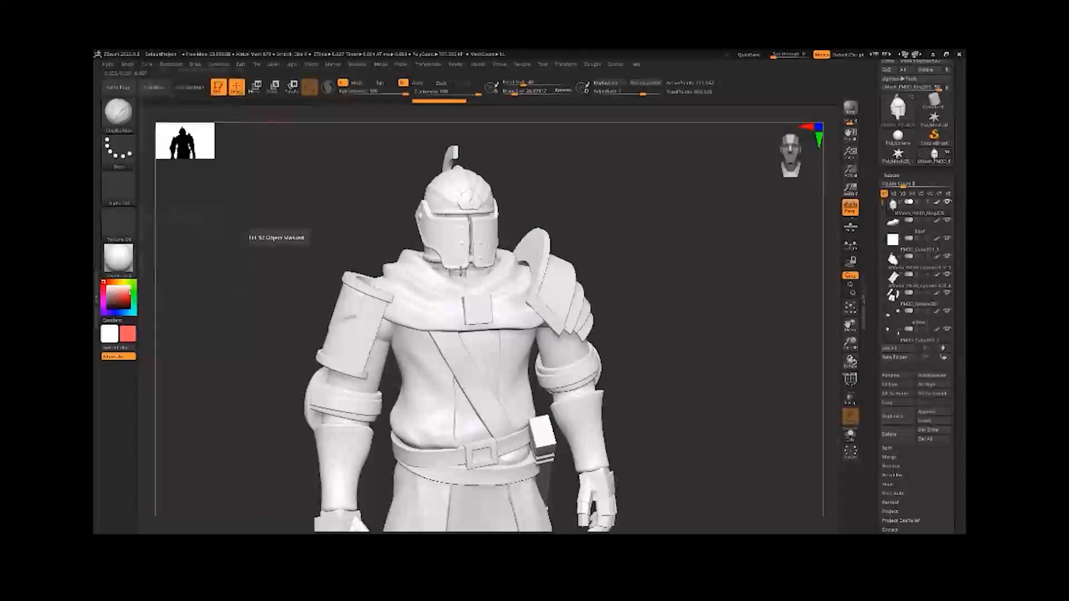
pyautogui.moveTo(519, 202); pyautogui.dragTo(523, 223)
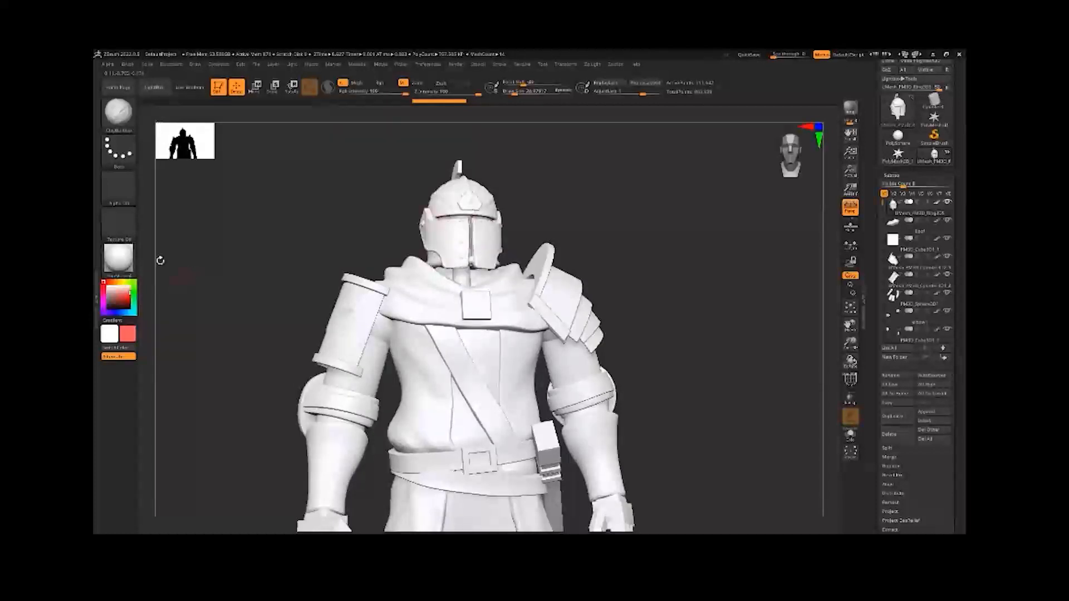
# Set the active material to a dark chrome MatCap and inspect the filled helmet against the rest of the knight
pyautogui.moveTo(161, 260); pyautogui.dragTo(191, 262)
pyautogui.click(118, 257)
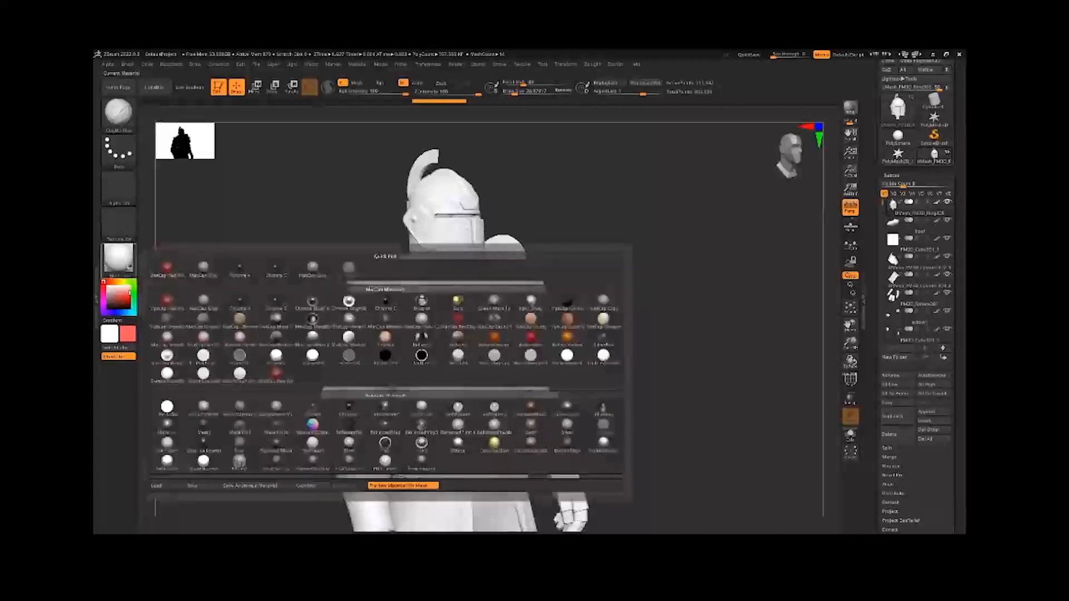
pyautogui.click(237, 269)
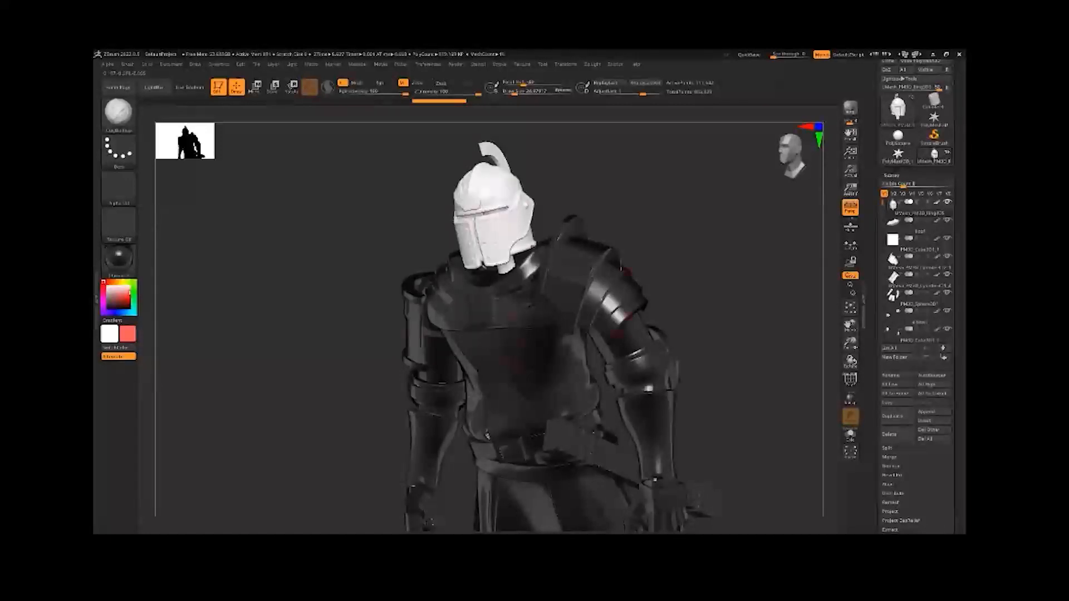
pyautogui.moveTo(619, 207); pyautogui.dragTo(799, 227)
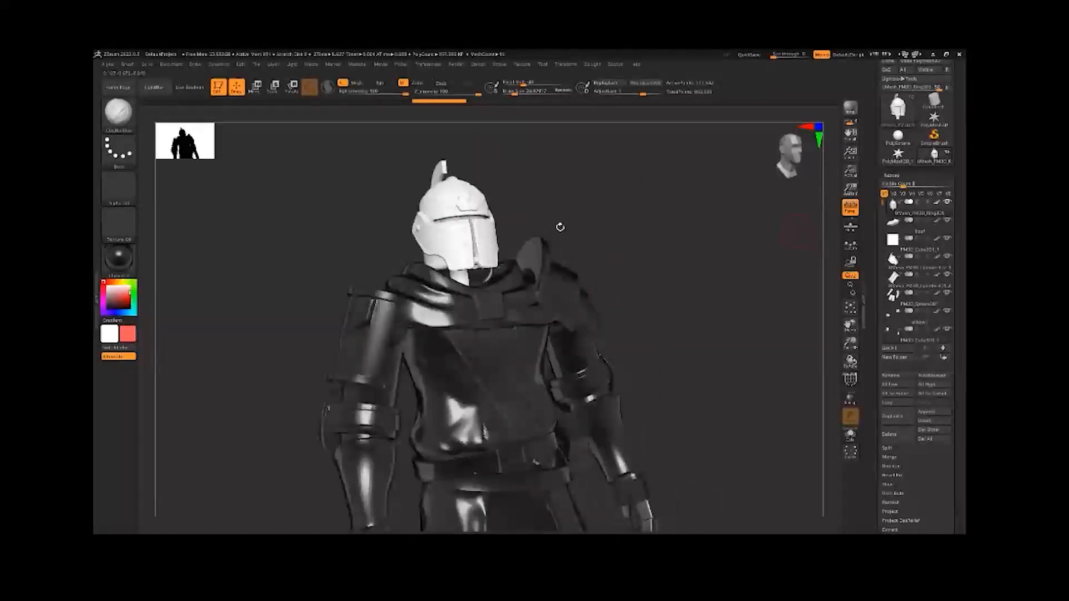
pyautogui.moveTo(546, 193); pyautogui.dragTo(618, 162)
pyautogui.press('f')
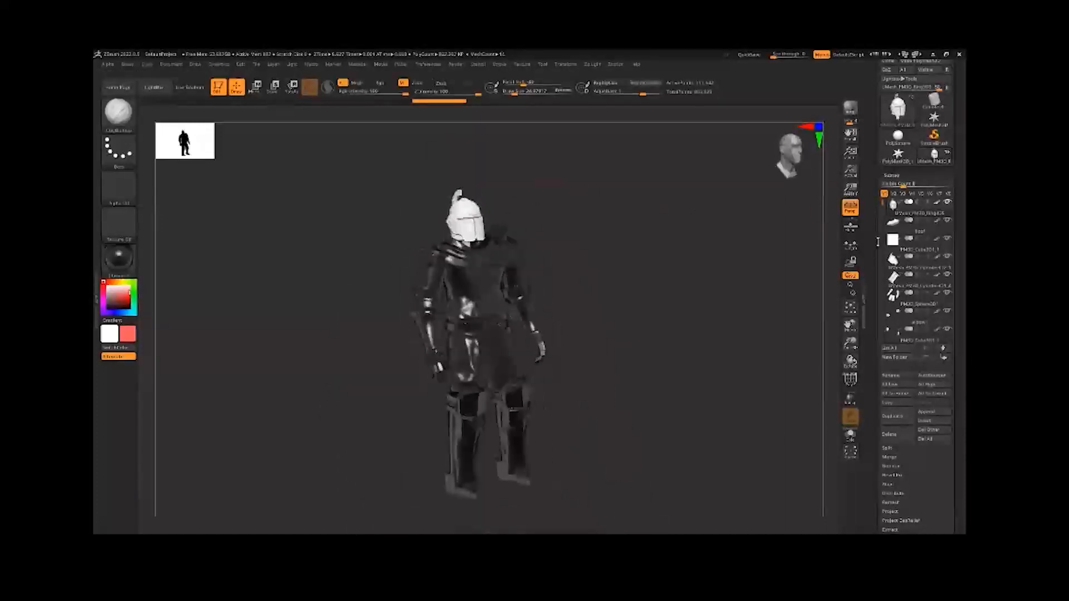
pyautogui.scroll(-4, 890, 250)
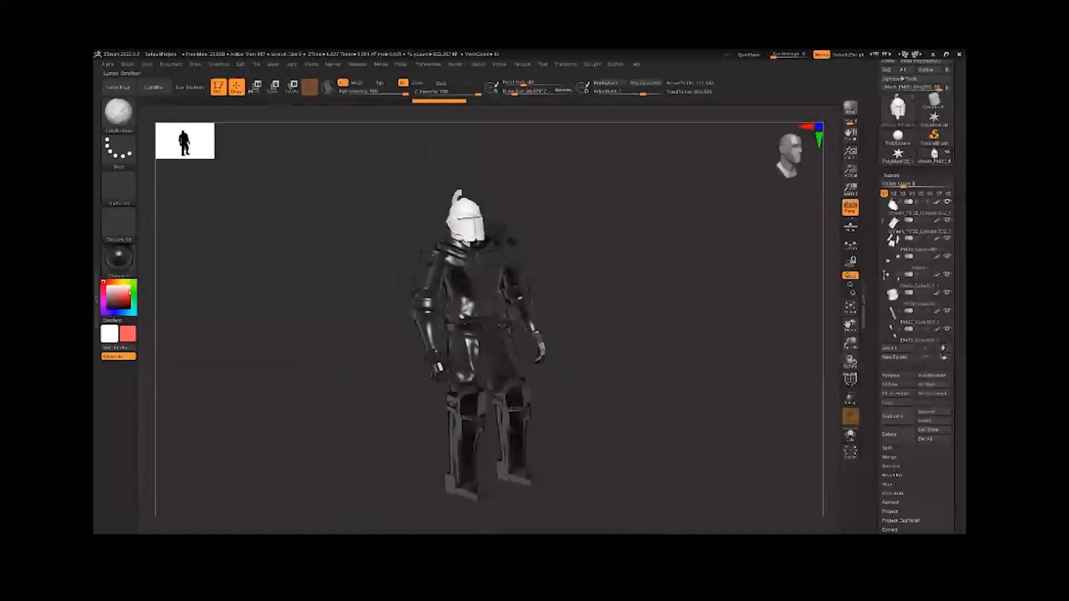
# Select the torso subtool and fill it with a plain white material using Fill Object
pyautogui.click(892, 299)
pyautogui.keyDown('alt'); pyautogui.moveTo(581, 243); pyautogui.dragTo(629, 256); pyautogui.keyUp('alt')
pyautogui.click(118, 259)
pyautogui.click(348, 269)
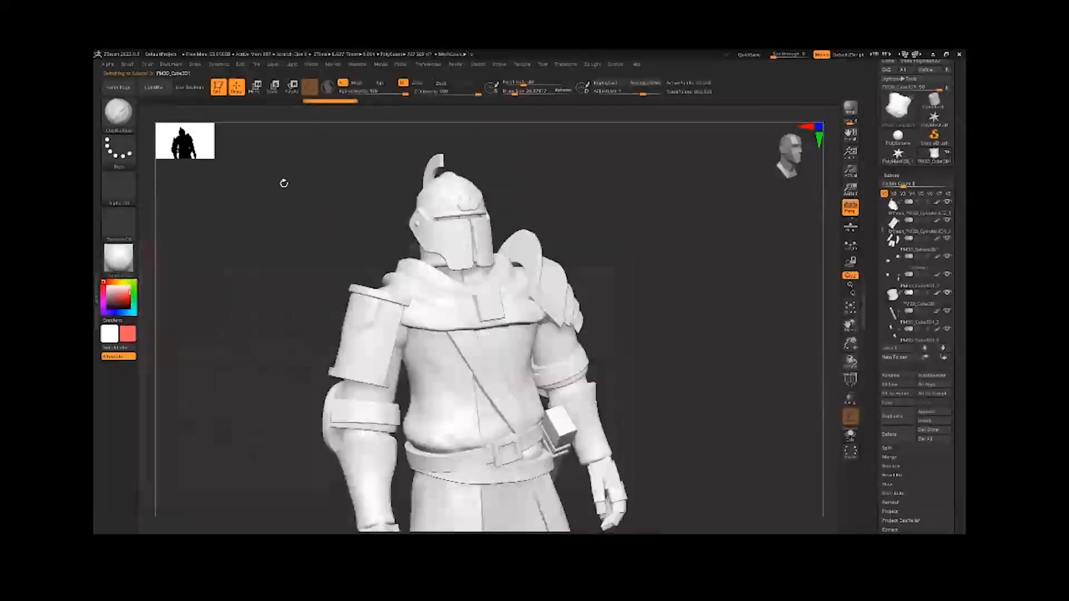
pyautogui.click(144, 65)
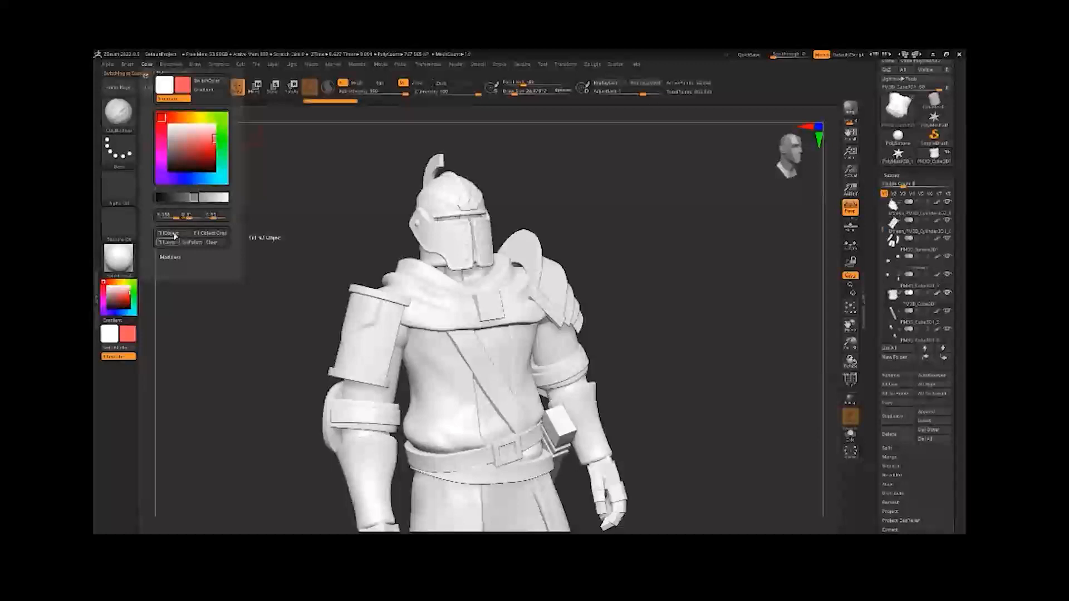
# Preview a gray material on the knight's unfilled parts and compare them with the white torso and helmet
pyautogui.click(124, 271)
pyautogui.click(130, 258)
pyautogui.click(203, 269)
pyautogui.moveTo(284, 299); pyautogui.dragTo(259, 244)
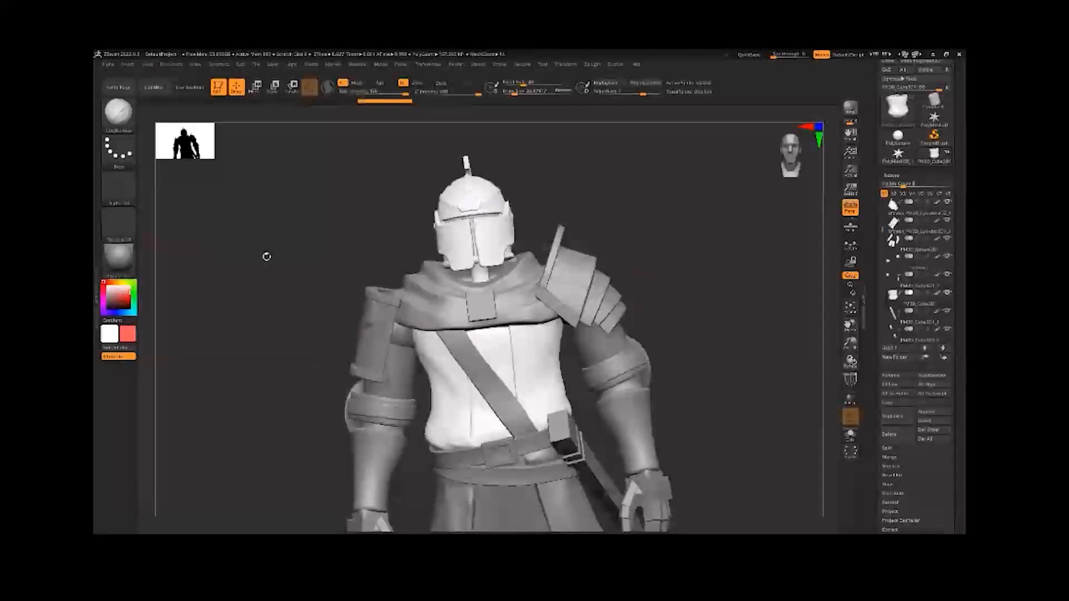
# Set the active material to Chrome A and inspect the white torso against the rest of the armor
pyautogui.click(119, 258)
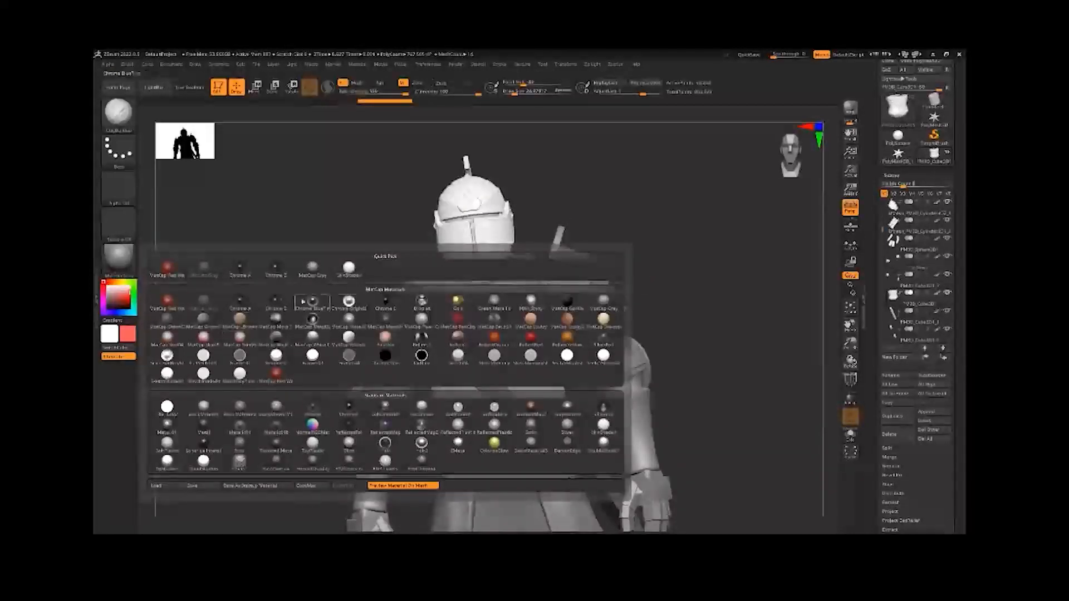
pyautogui.click(241, 272)
pyautogui.moveTo(585, 217); pyautogui.dragTo(546, 211)
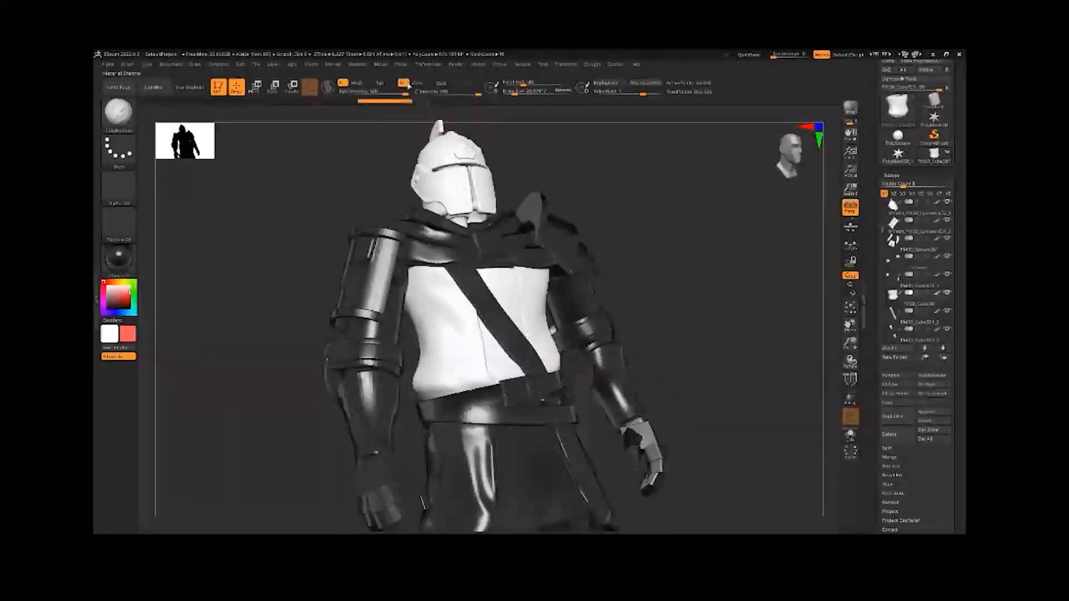
pyautogui.click(120, 261)
pyautogui.moveTo(152, 270)
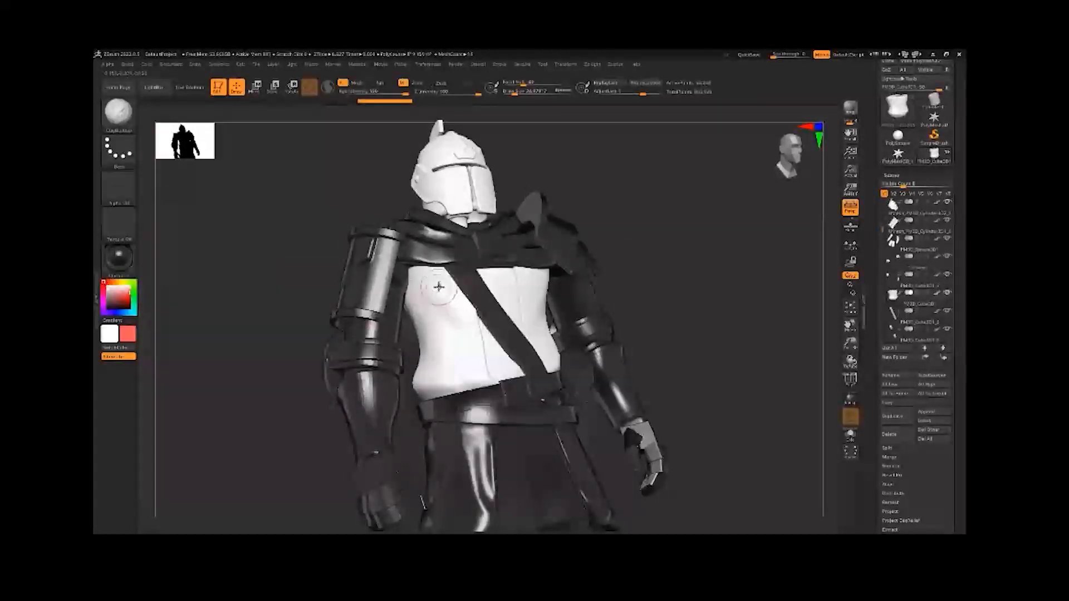
pyautogui.moveTo(439, 287)
pyautogui.mouseDown()
pyautogui.moveTo(436, 353)
pyautogui.moveTo(461, 289)
pyautogui.moveTo(419, 318)
pyautogui.mouseUp()
pyautogui.moveTo(623, 280)
pyautogui.keyDown('ctrl'); pyautogui.mouseDown(button='right')
pyautogui.moveTo(656, 285)
pyautogui.moveTo(759, 231)
pyautogui.mouseUp(button='right'); pyautogui.keyUp('ctrl')
# Select the helmet subtool, paint a trial stroke of the chrome material on its visor and undo it
pyautogui.moveTo(883, 228); pyautogui.dragTo(882, 195)
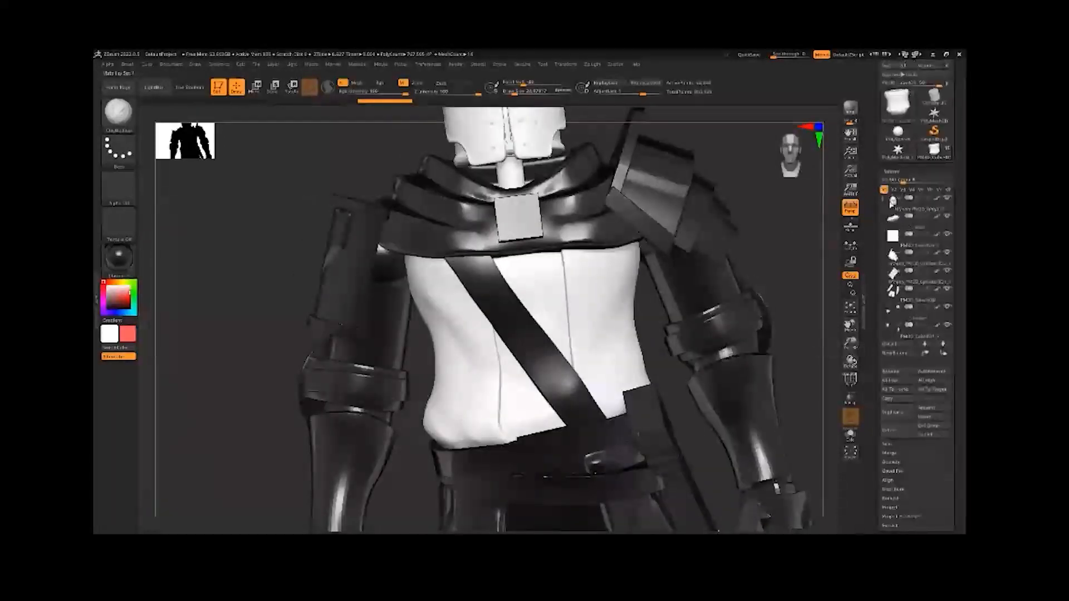
pyautogui.click(908, 204)
pyautogui.moveTo(728, 275); pyautogui.dragTo(731, 176)
pyautogui.moveTo(679, 321); pyautogui.dragTo(581, 310)
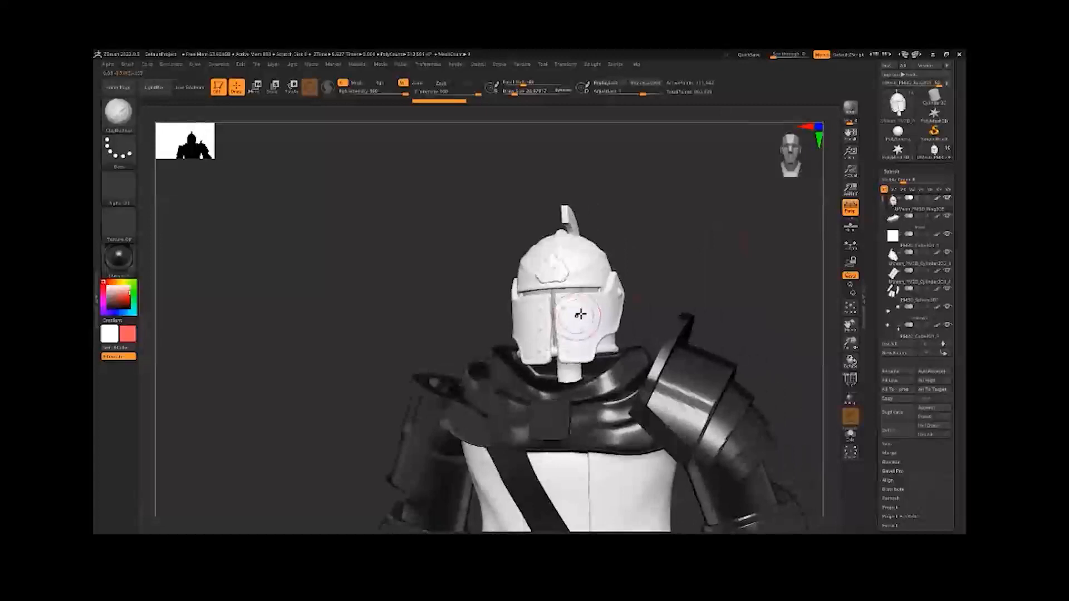
pyautogui.press('ctrl')
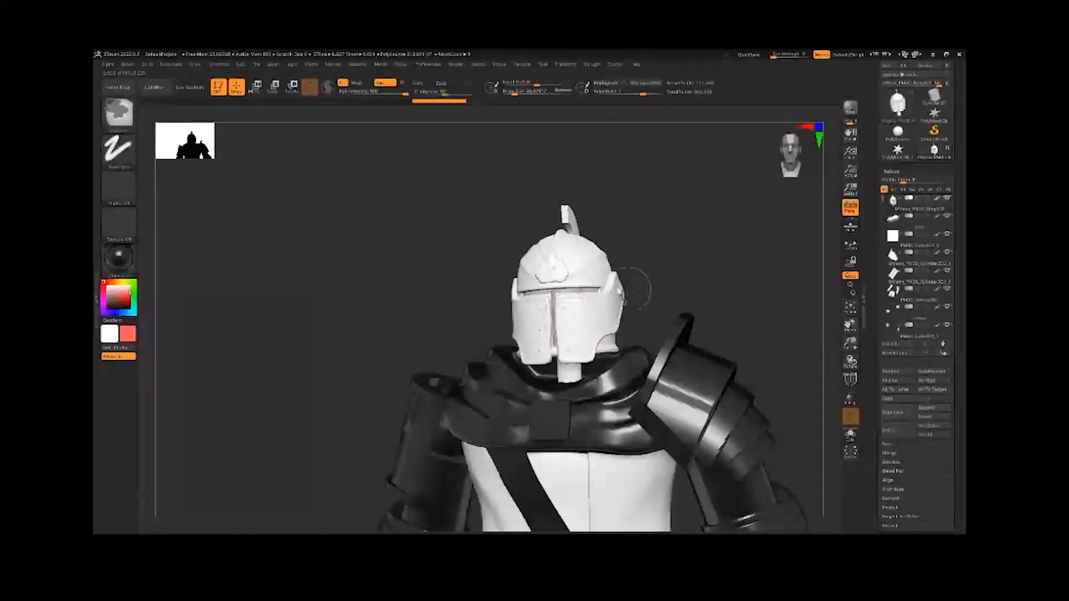
pyautogui.moveTo(567, 329); pyautogui.dragTo(556, 336)
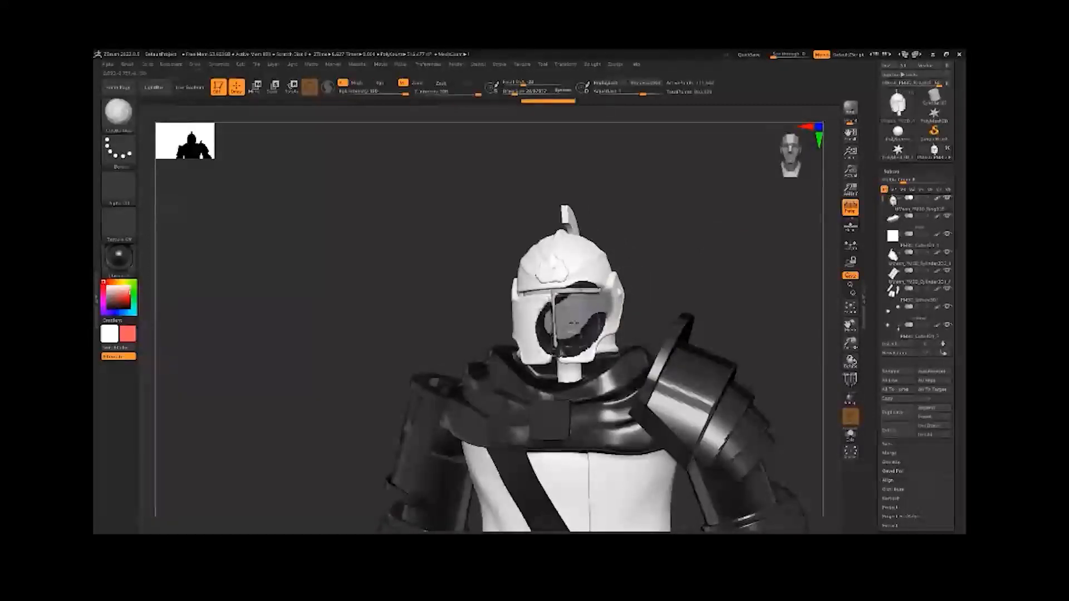
pyautogui.hotkey('ctrl', 'z')
pyautogui.hotkey('ctrl', 'z')
# Try painting the chrome material across the whole visor and undo the strokes
pyautogui.moveTo(644, 299)
pyautogui.mouseDown()
pyautogui.moveTo(573, 316)
pyautogui.moveTo(651, 270)
pyautogui.moveTo(540, 343)
pyautogui.moveTo(537, 323)
pyautogui.moveTo(510, 303)
pyautogui.moveTo(493, 312)
pyautogui.moveTo(529, 356)
pyautogui.mouseUp()
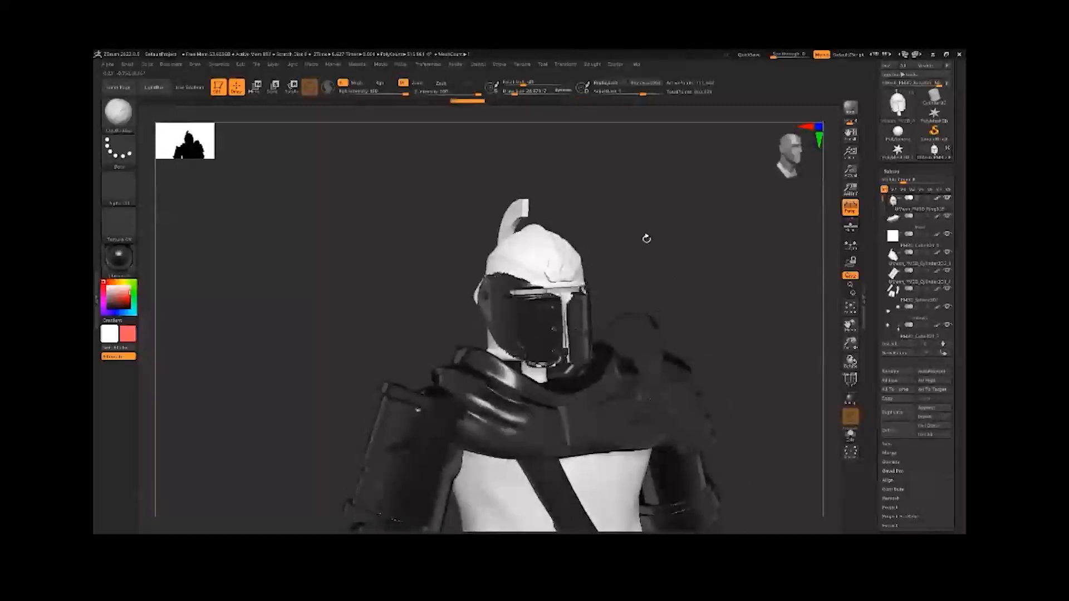
pyautogui.hotkey('ctrl', 'z')
pyautogui.hotkey('ctrl', 'z')
pyautogui.hotkey('ctrl', 'z')
# Make the white torso the active subtool and bring it into view
pyautogui.click(890, 271)
pyautogui.click(889, 247)
pyautogui.scroll(-3, 893, 251)
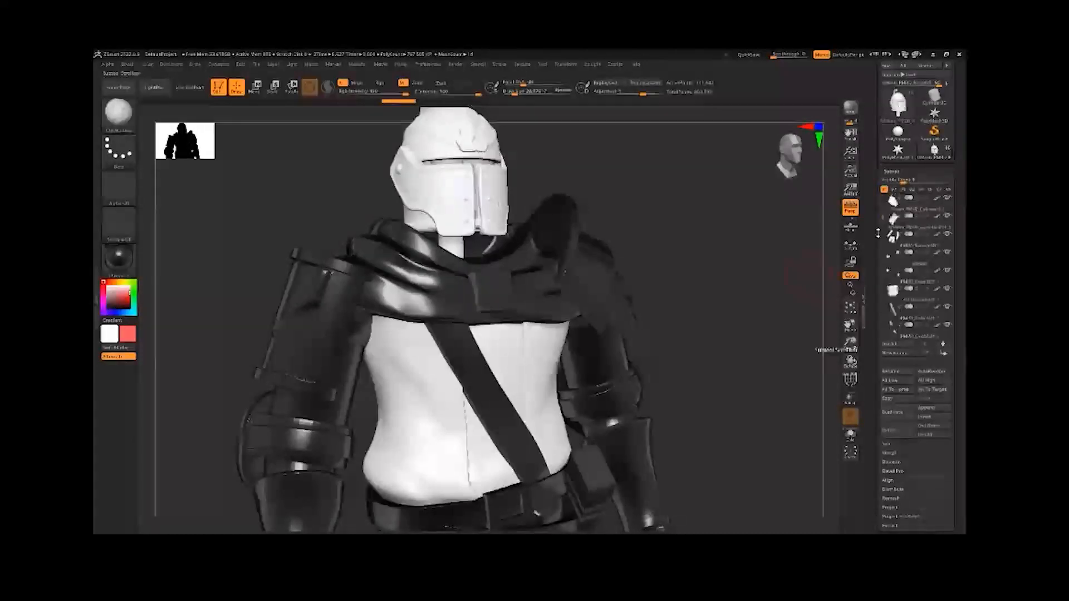
pyautogui.click(894, 291)
pyautogui.keyDown('alt'); pyautogui.moveTo(716, 331); pyautogui.dragTo(707, 280); pyautogui.keyUp('alt')
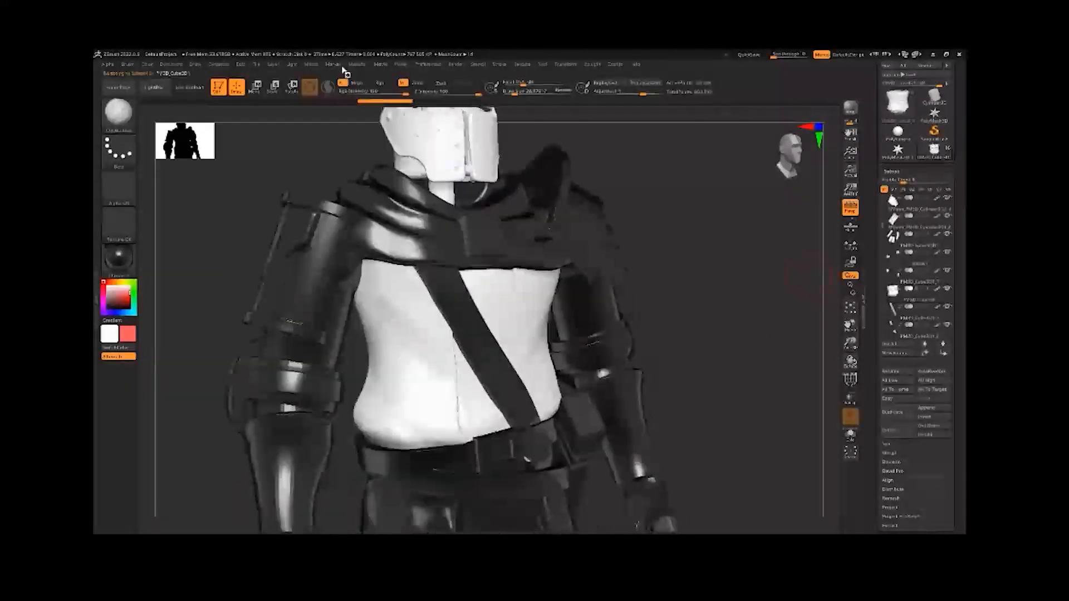
# Load the curled scrollwork alpha into the brush and set its stroke type to DragRect
pyautogui.click(121, 204)
pyautogui.moveTo(350, 300)
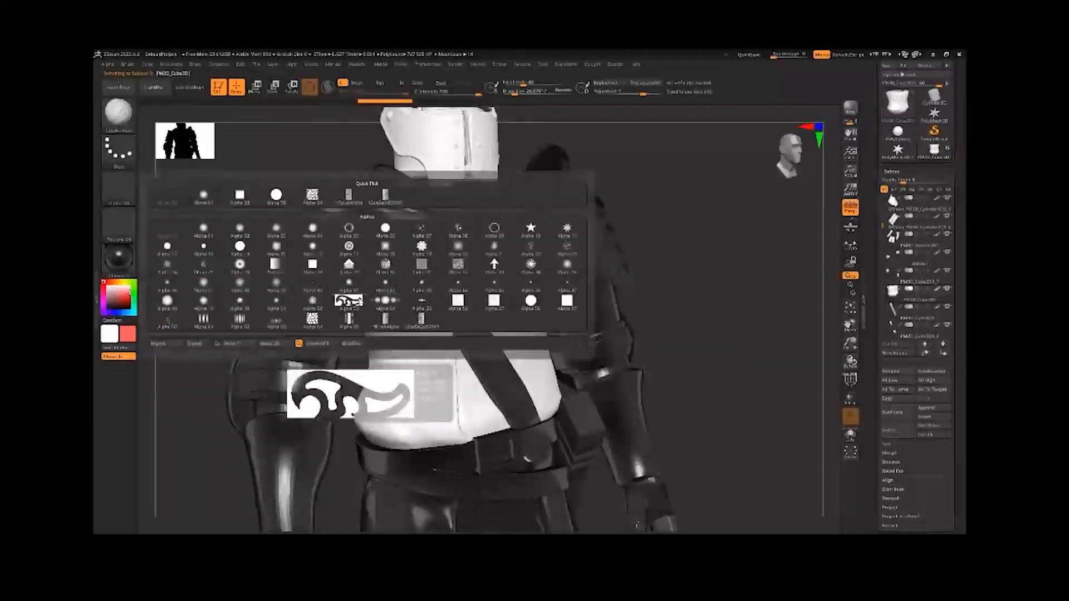
pyautogui.click(349, 300)
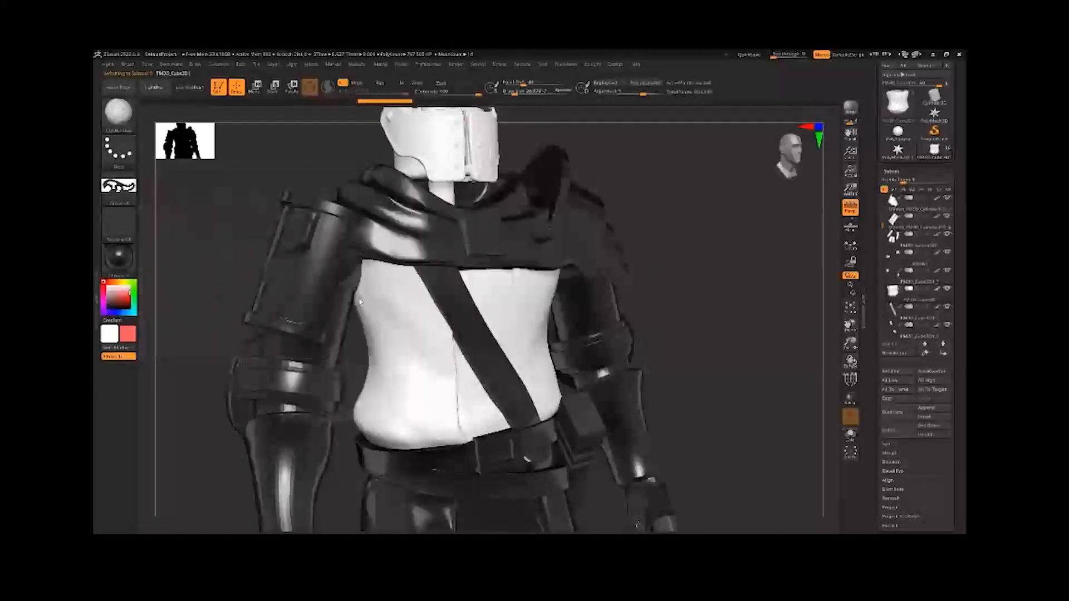
pyautogui.click(118, 186)
pyautogui.moveTo(348, 302)
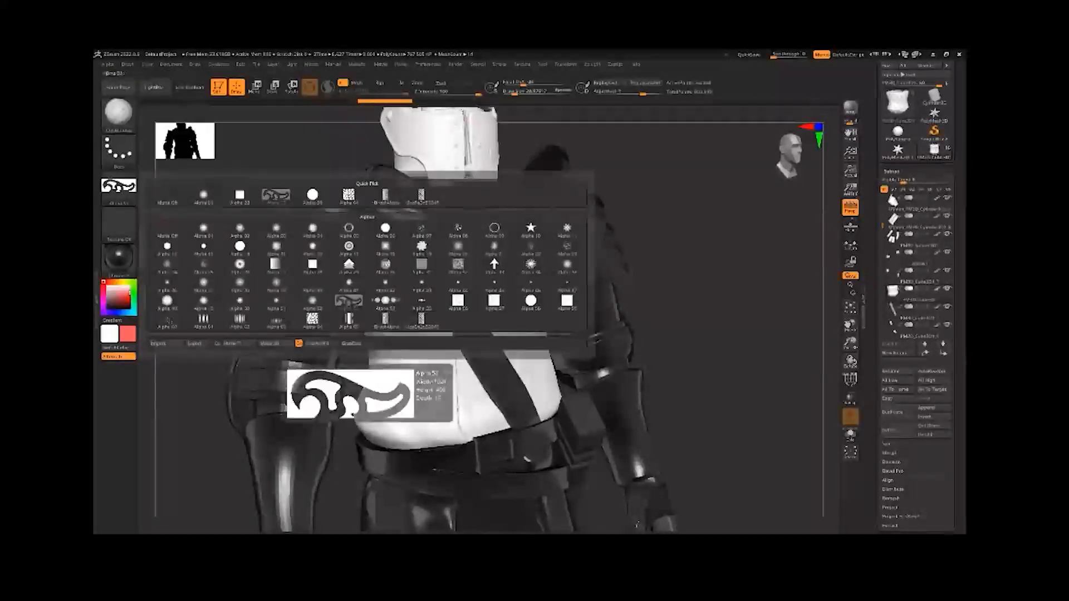
pyautogui.click(126, 155)
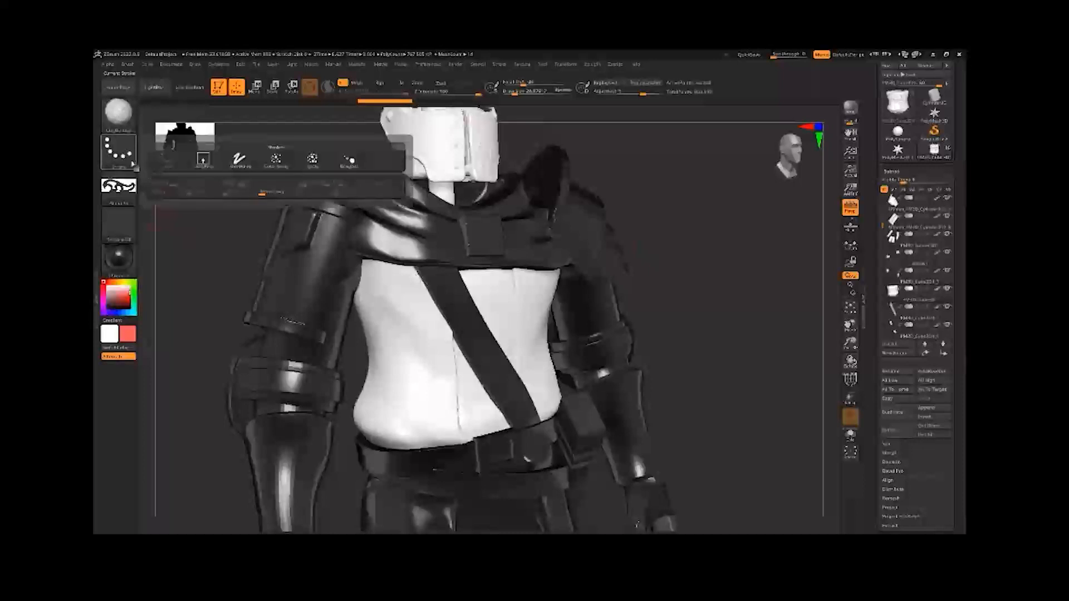
pyautogui.click(203, 162)
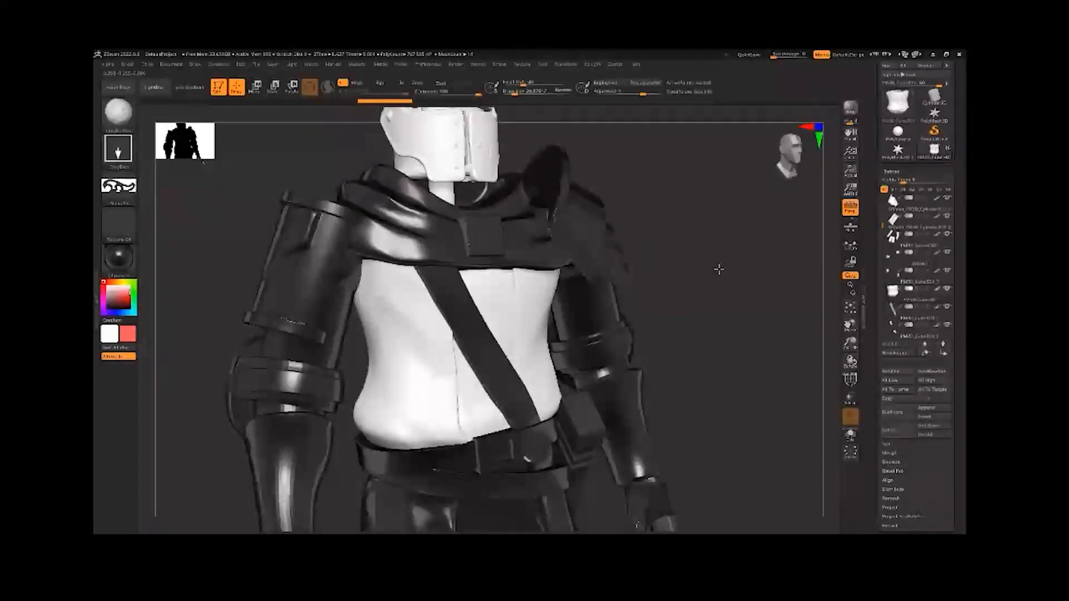
# Turn on the Rgb channel and stamp the scrollwork pattern in red on the back of the torso
pyautogui.moveTo(716, 267); pyautogui.dragTo(548, 332)
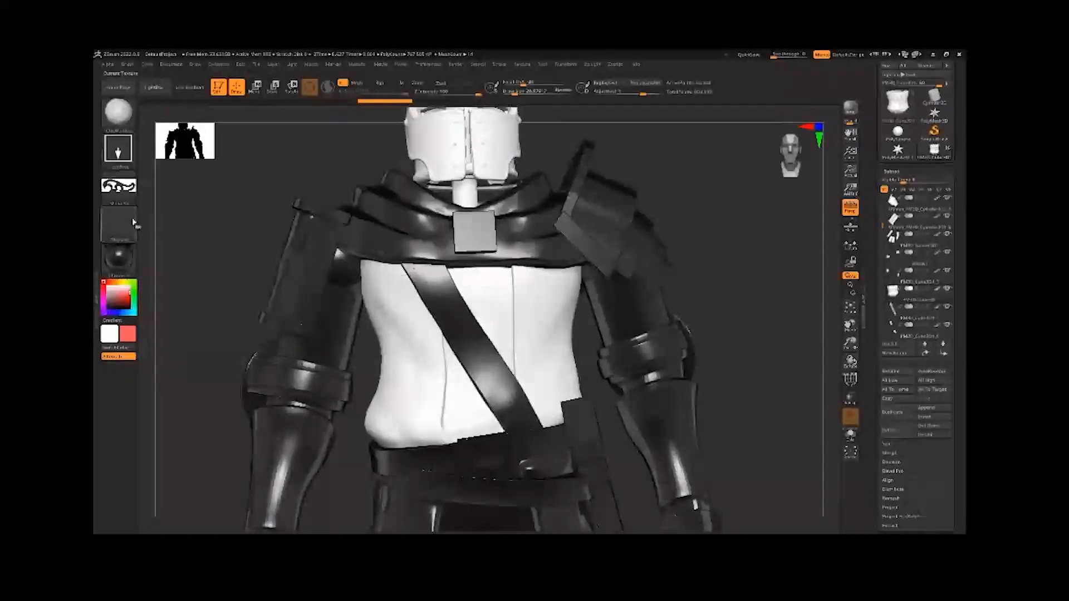
pyautogui.click(119, 261)
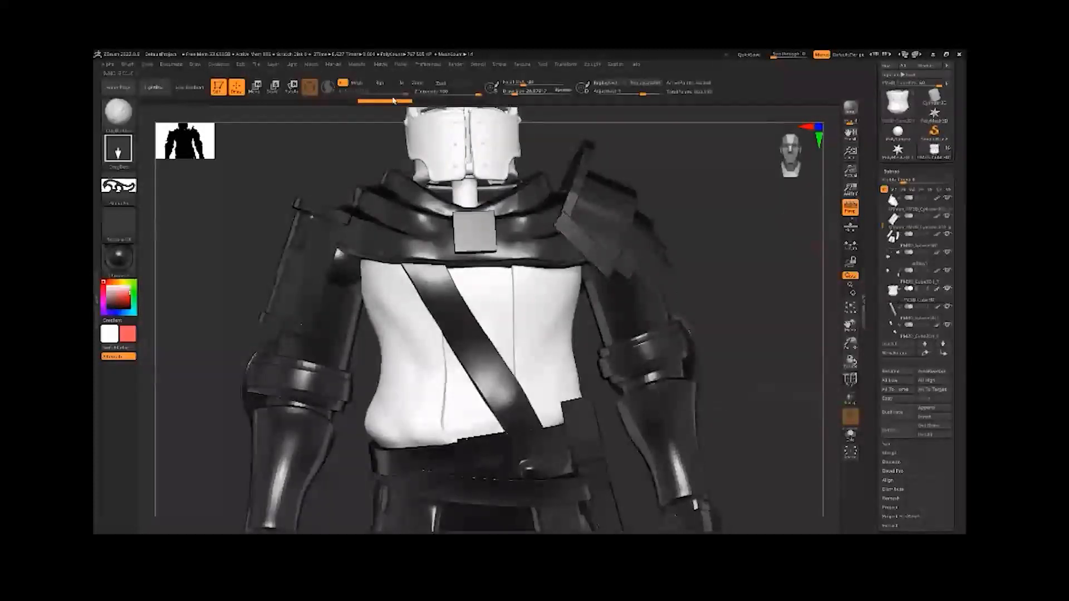
pyautogui.click(381, 84)
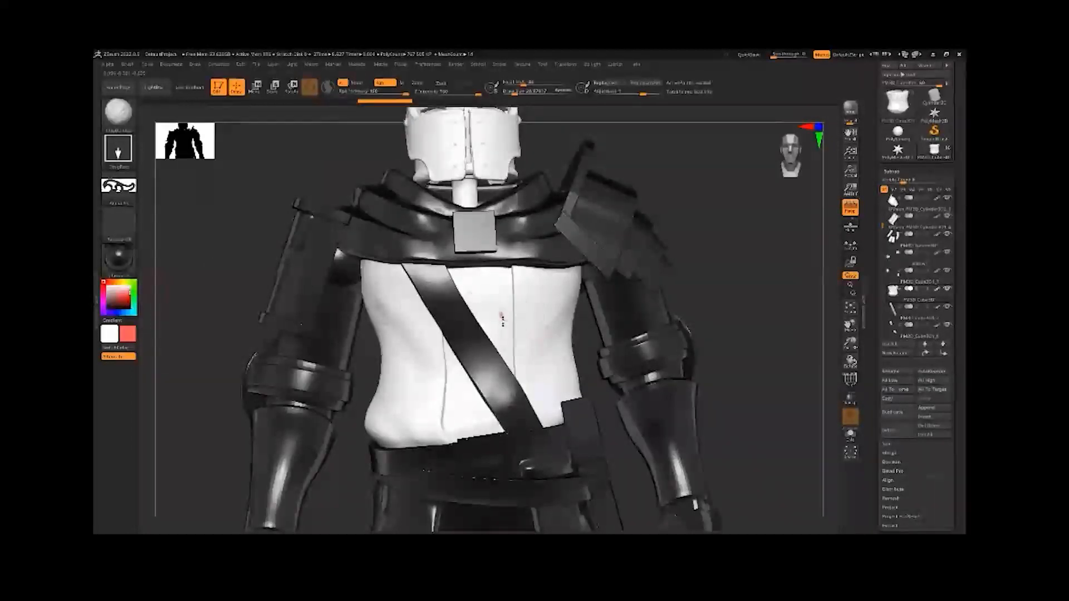
pyautogui.moveTo(530, 366)
pyautogui.mouseDown()
pyautogui.moveTo(723, 259)
pyautogui.moveTo(666, 259)
pyautogui.moveTo(484, 300)
pyautogui.moveTo(510, 384)
pyautogui.moveTo(373, 438)
pyautogui.mouseUp()
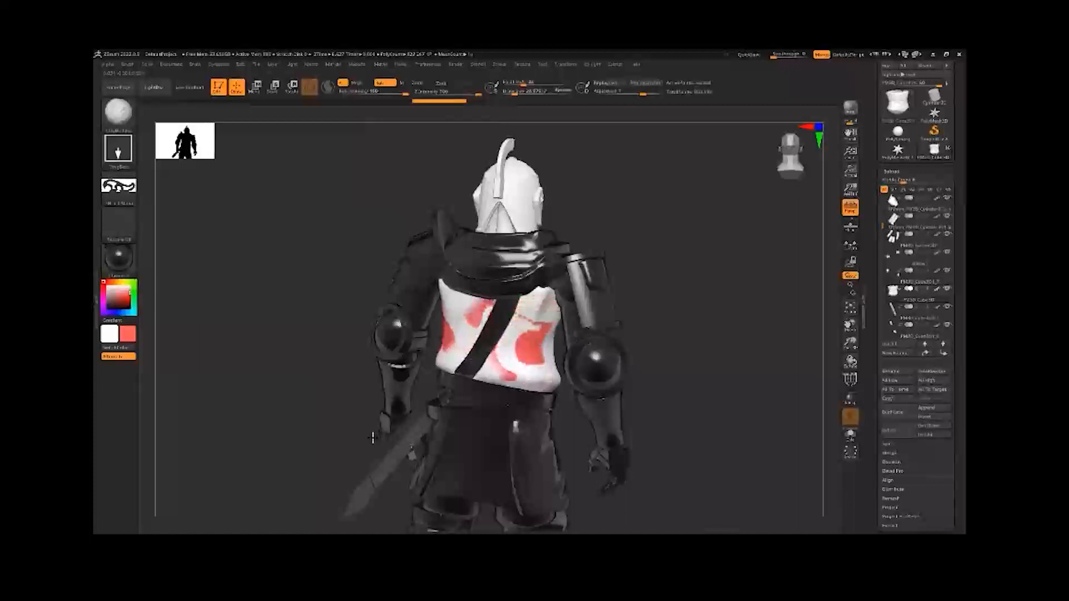
# Show the whole knight from the front and render it with Best Preview Render
pyautogui.moveTo(662, 243); pyautogui.dragTo(594, 262)
pyautogui.keyDown('alt'); pyautogui.moveTo(563, 299); pyautogui.dragTo(608, 295); pyautogui.keyUp('alt')
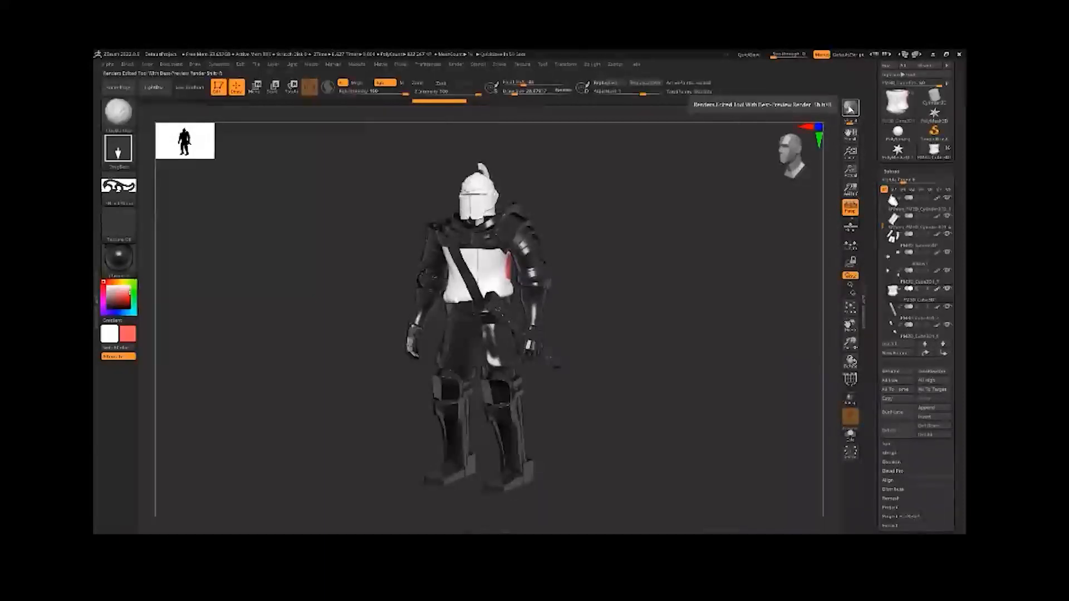
pyautogui.click(850, 108)
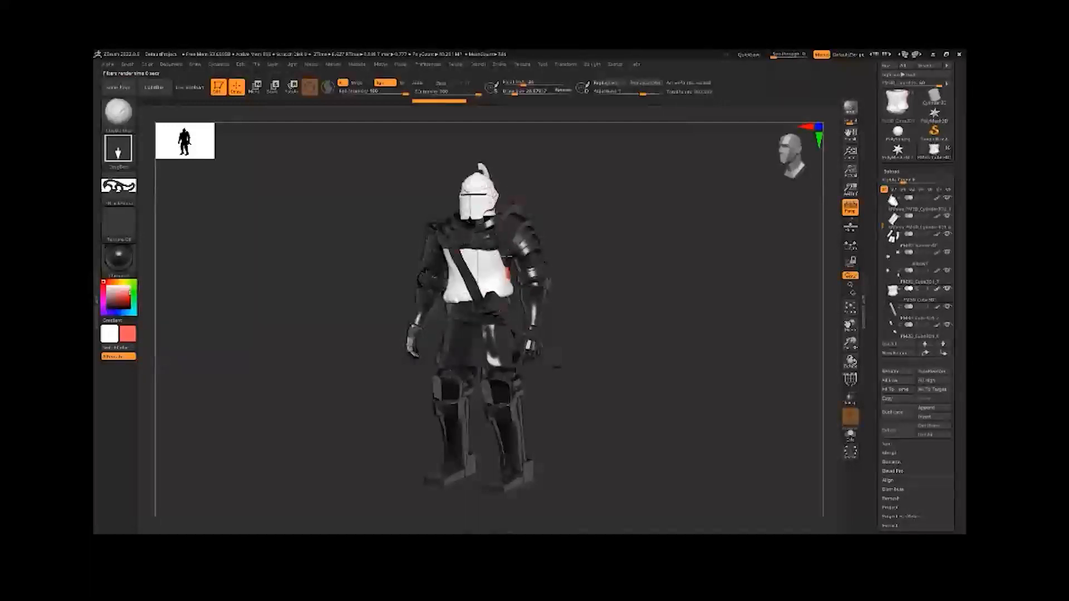
# Adjust the main light's direction with the light placement sphere and check the shading on the knight
pyautogui.click(298, 66)
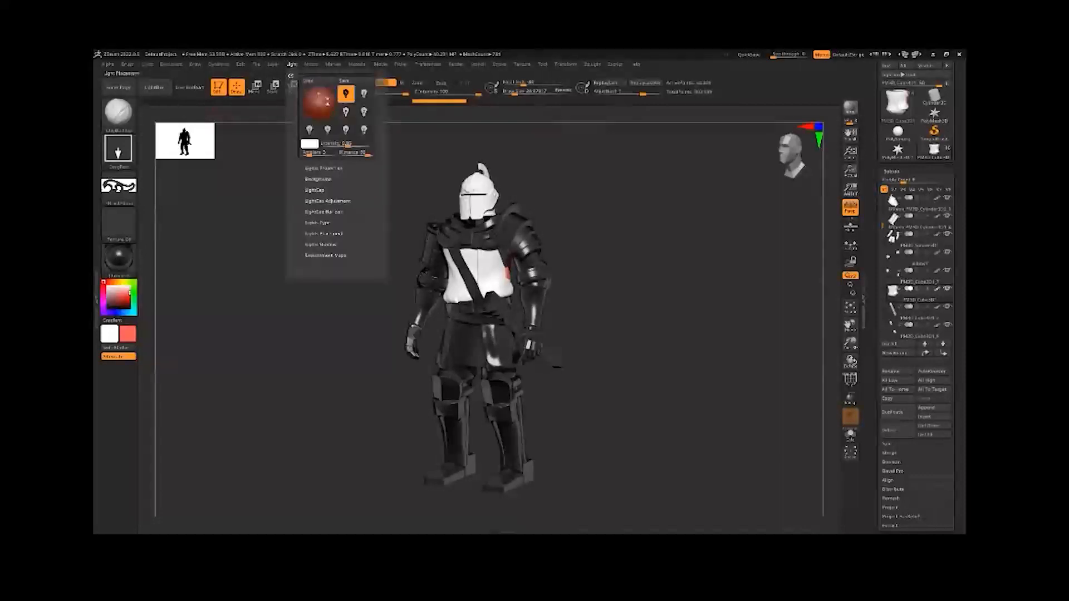
pyautogui.moveTo(319, 98); pyautogui.dragTo(307, 99)
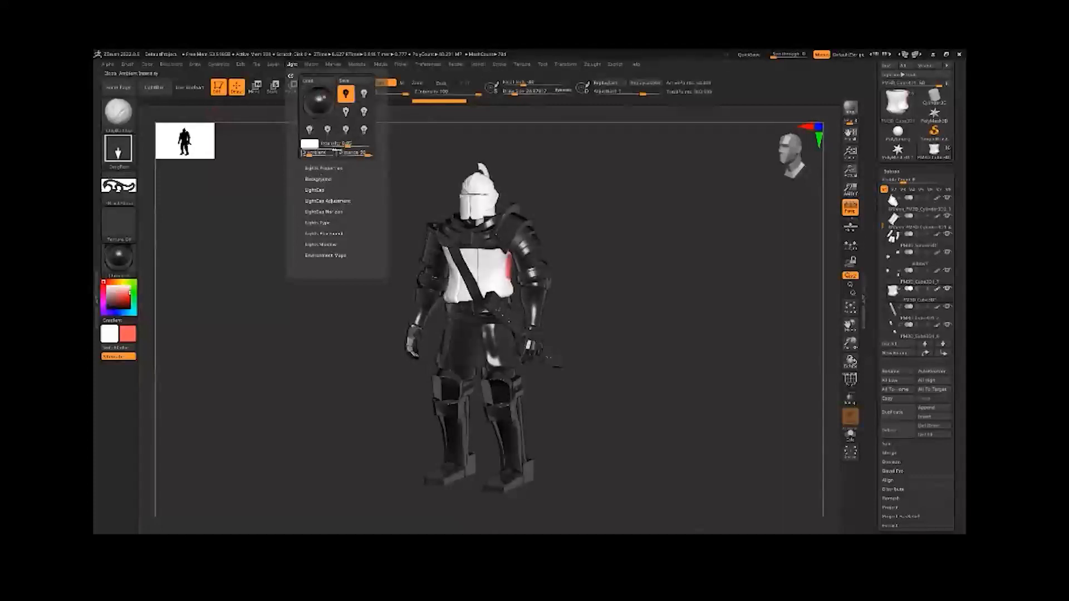
pyautogui.moveTo(570, 243)
pyautogui.mouseDown()
pyautogui.moveTo(615, 239)
pyautogui.moveTo(572, 240)
pyautogui.mouseUp()
pyautogui.keyDown('alt'); pyautogui.moveTo(553, 333); pyautogui.dragTo(545, 290); pyautogui.keyUp('alt')
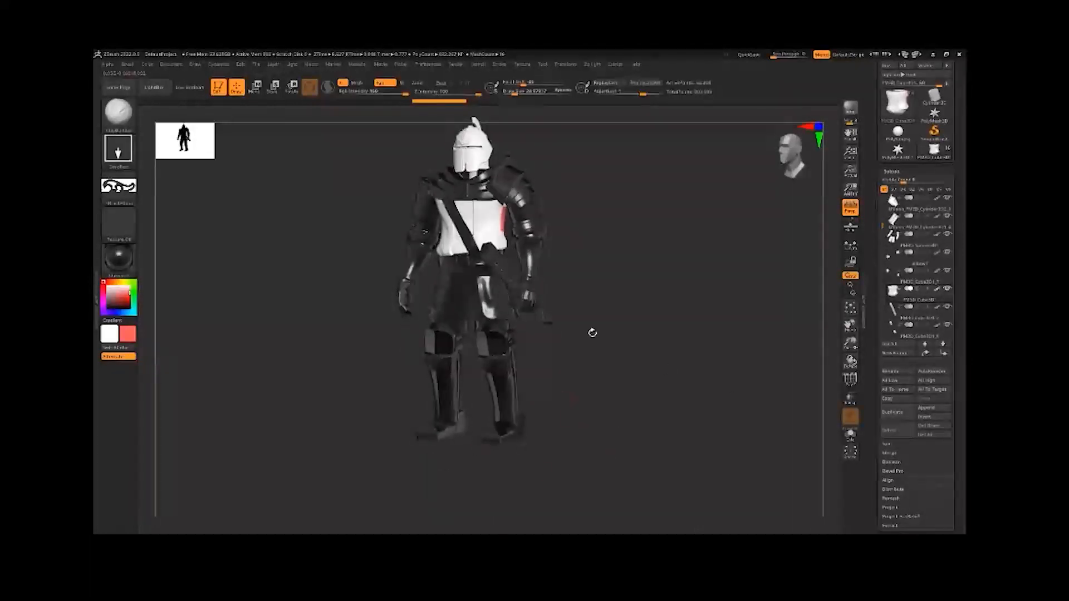
# Turn on the floor grid beneath the knight and run another Best Preview Render
pyautogui.hotkey('shift', 'p')
pyautogui.moveTo(561, 351)
pyautogui.mouseDown()
pyautogui.moveTo(601, 370)
pyautogui.moveTo(556, 358)
pyautogui.mouseUp()
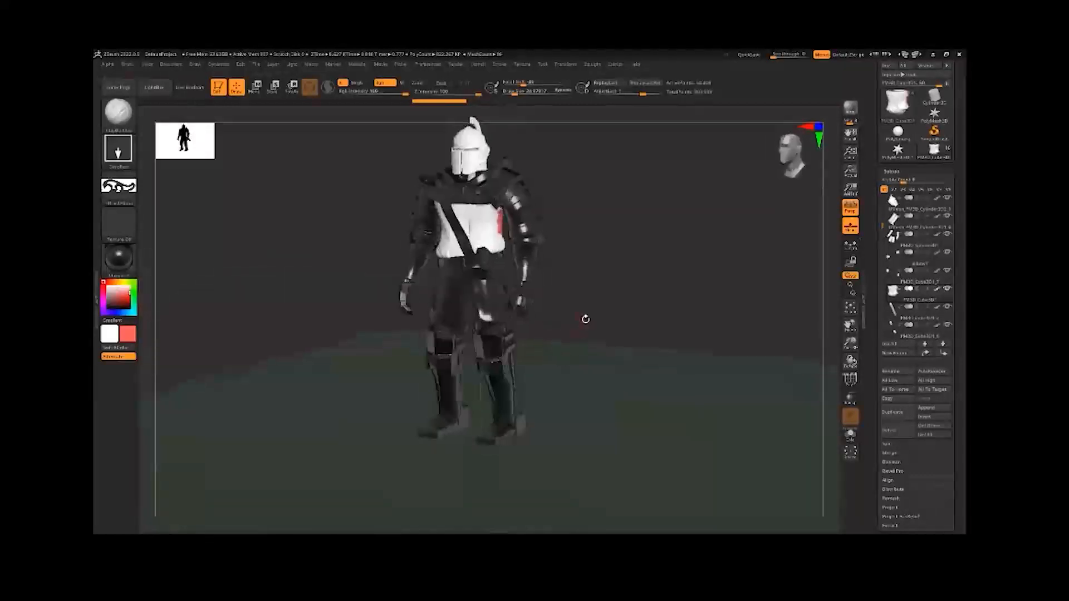
pyautogui.moveTo(585, 317); pyautogui.dragTo(623, 329)
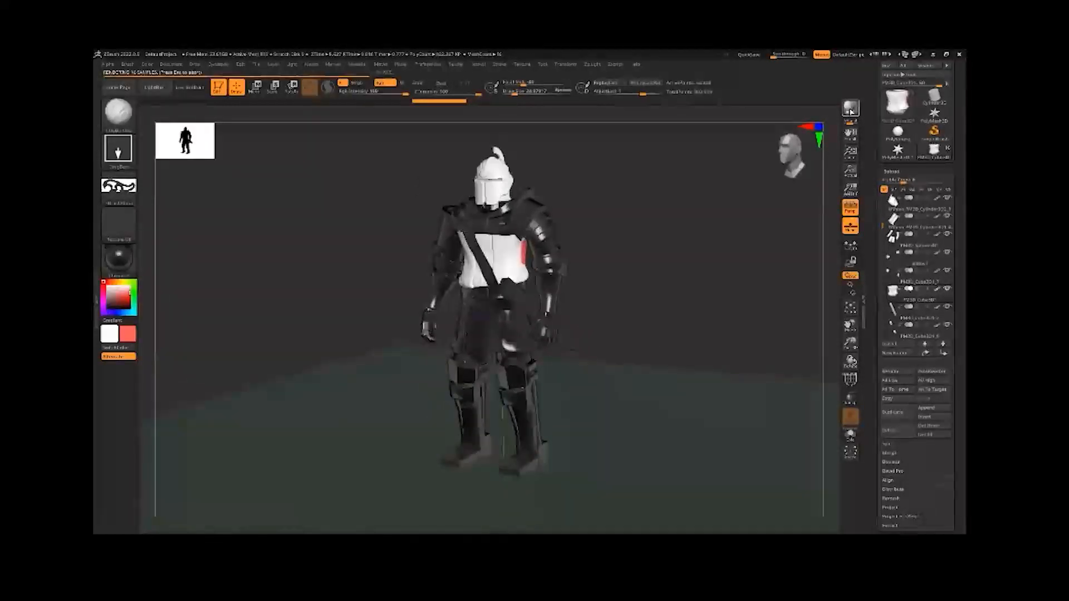